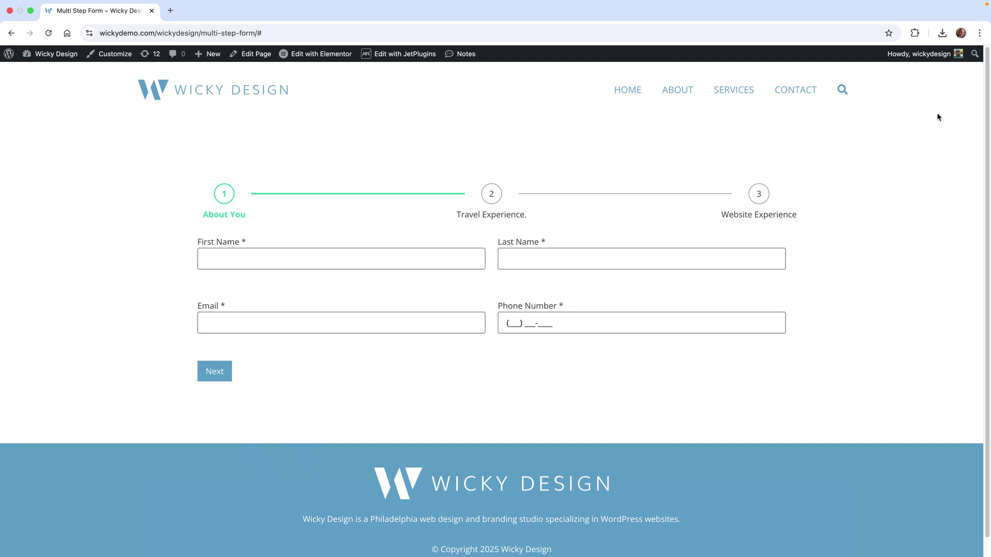
- Test on the live site that the header search icon opens and closes the search bar
{"action": "left_click", "coordinate": [843, 91]}
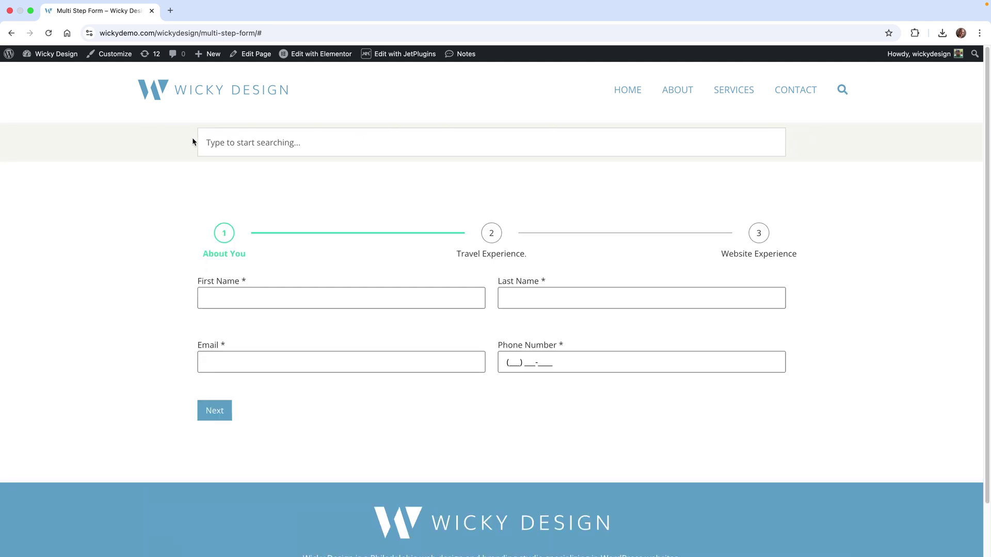
{"action": "left_click", "coordinate": [216, 145]}
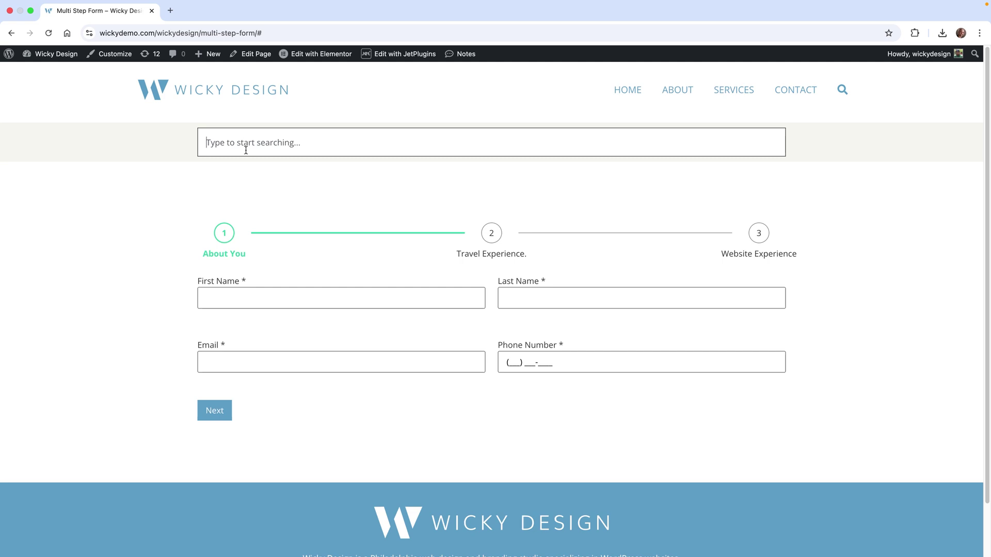
{"action": "left_click", "coordinate": [845, 94]}
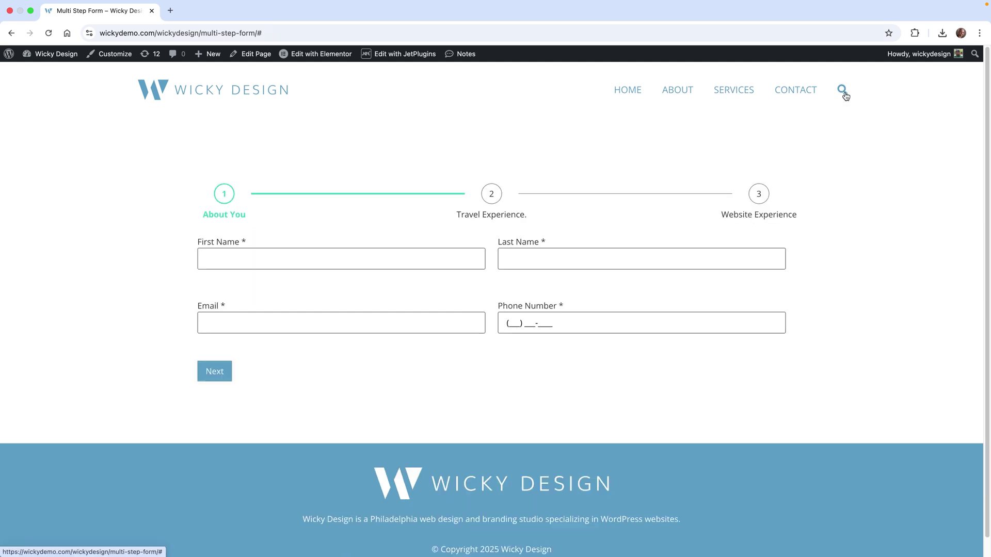
{"action": "left_click", "coordinate": [843, 93]}
{"action": "left_click", "coordinate": [859, 218]}
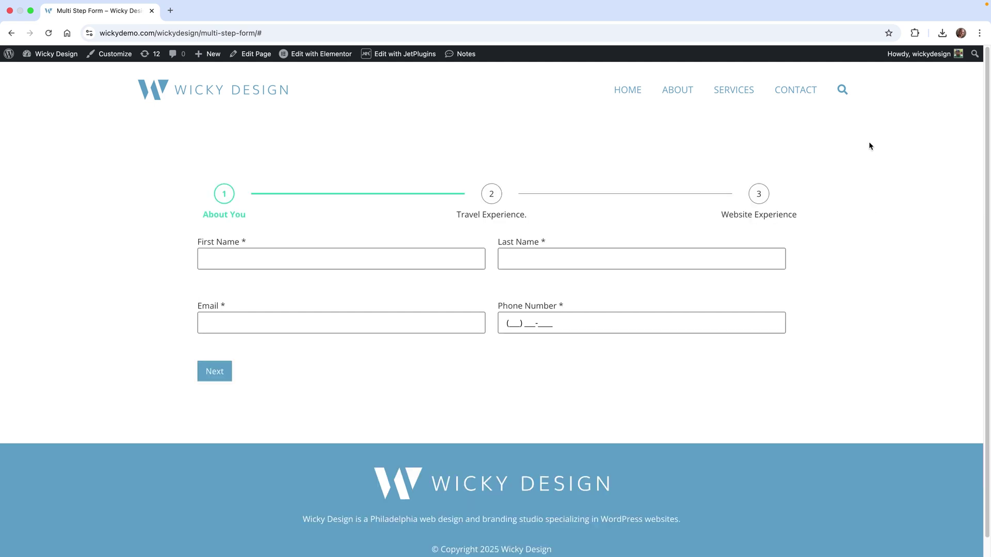
{"action": "left_click", "coordinate": [843, 93]}
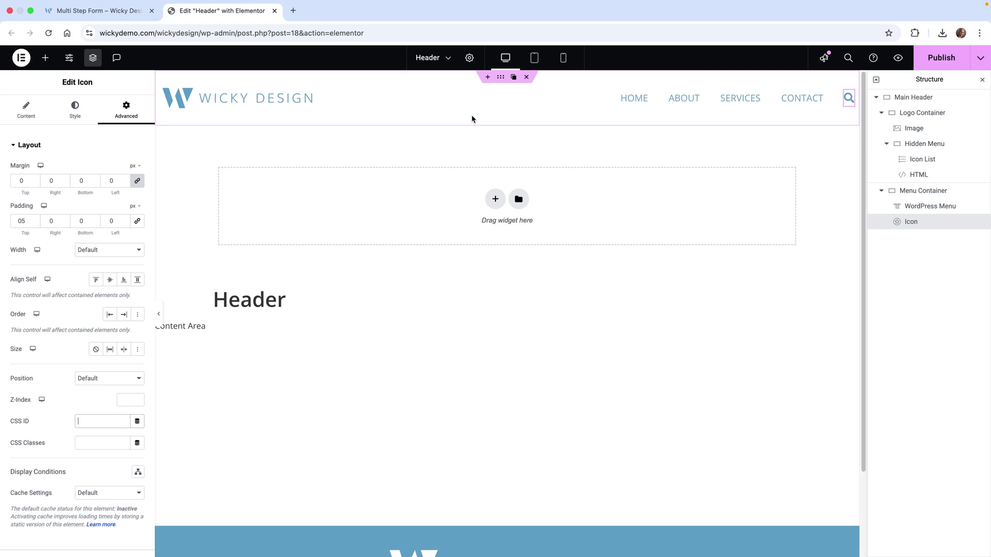
{"action": "left_click", "coordinate": [127, 16]}
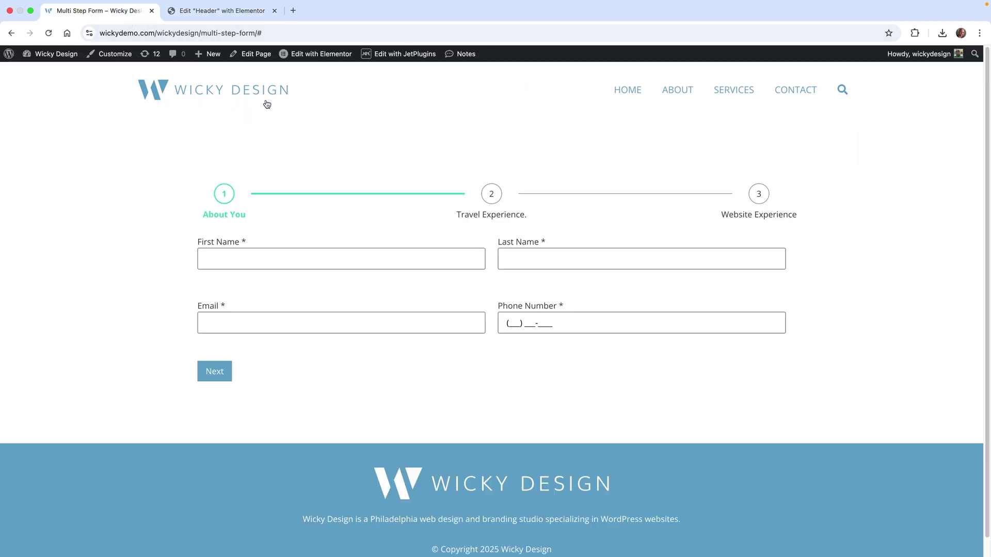
{"action": "left_click", "coordinate": [841, 90]}
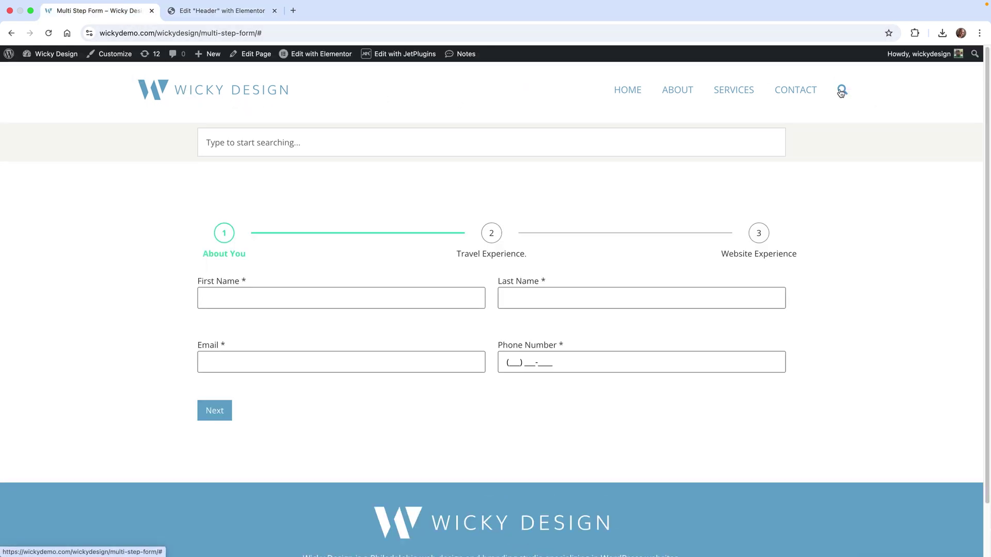
{"action": "left_click", "coordinate": [841, 91]}
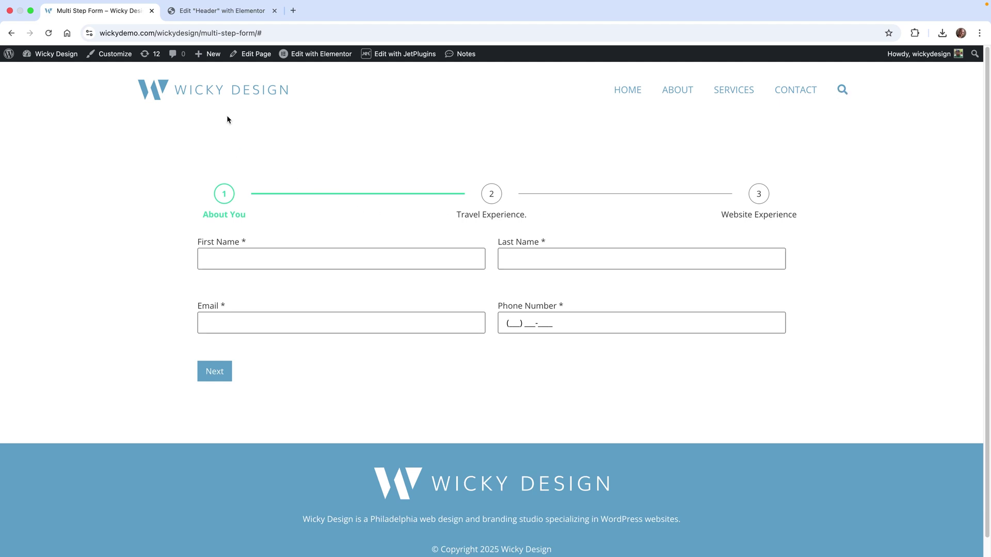
- In the header editor, show the search icon's Content settings and select the # link
{"action": "left_click", "coordinate": [211, 13]}
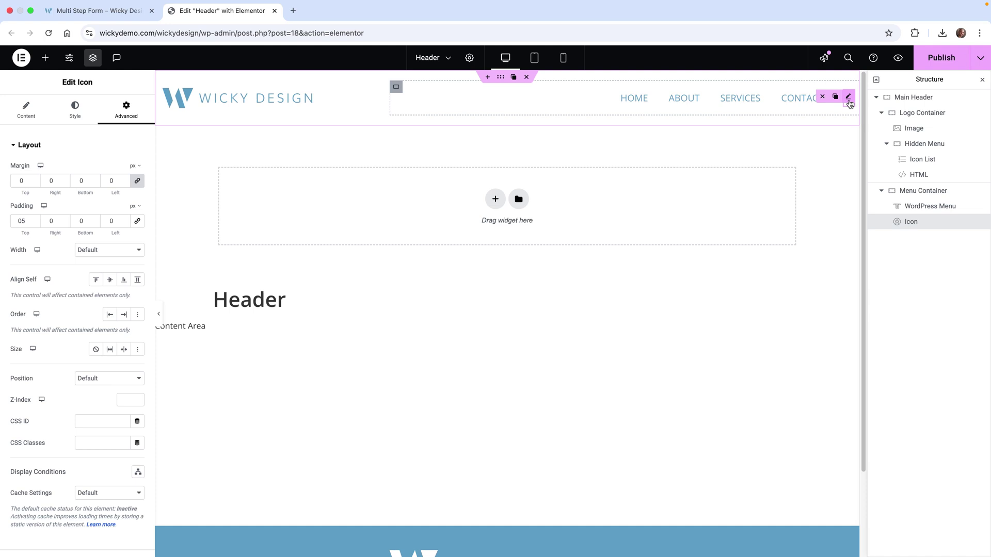
{"action": "left_click", "coordinate": [26, 110]}
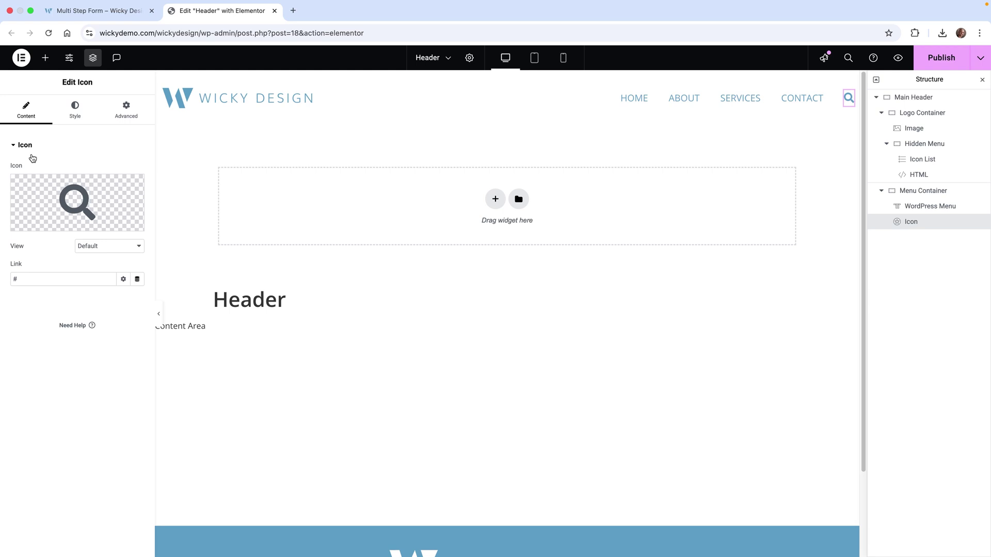
{"action": "mouse_move", "coordinate": [67, 192]}
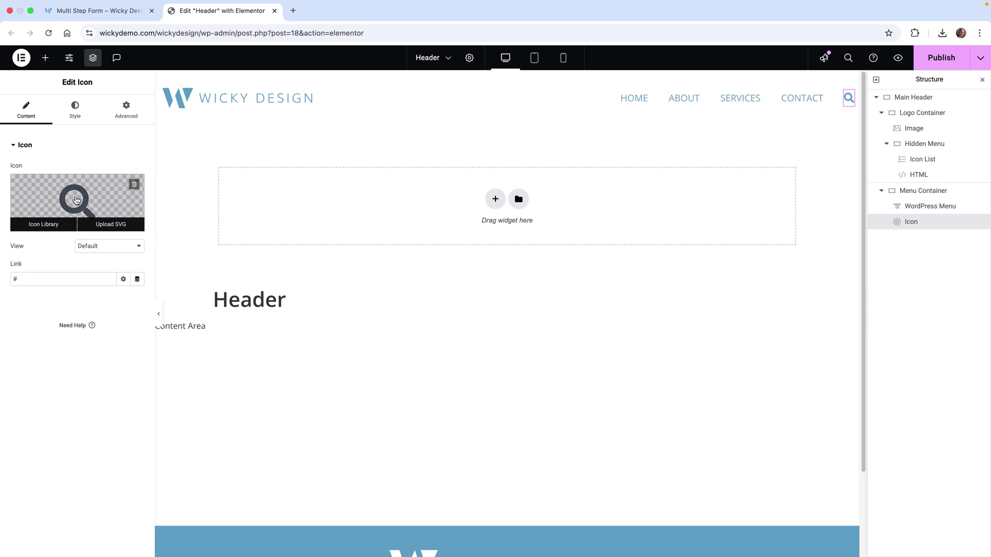
{"action": "left_click_drag", "start_coordinate": [39, 276], "coordinate": [13, 279]}
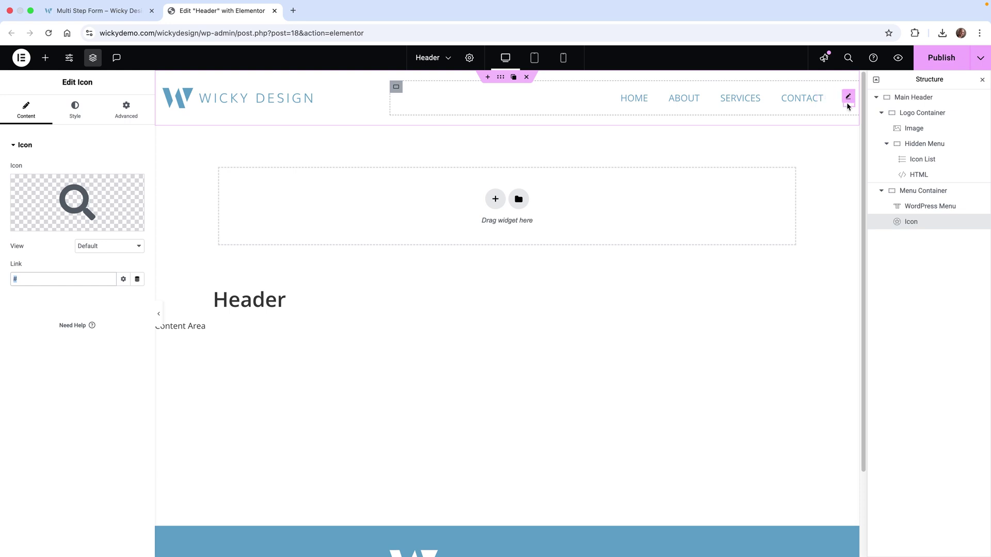
- Add a new Flexbox container with a single-column structure below the header row
{"action": "left_click", "coordinate": [34, 279]}
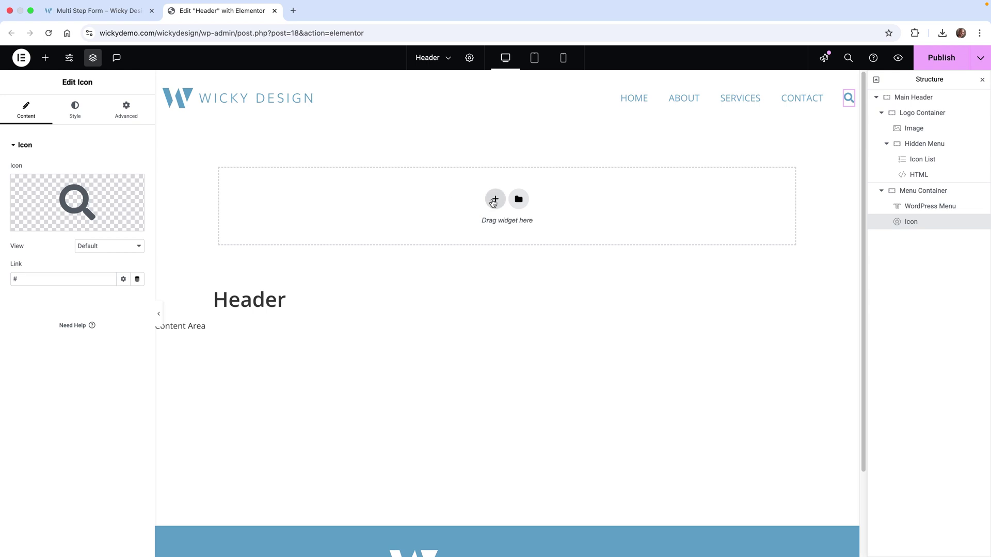
{"action": "left_click", "coordinate": [494, 199]}
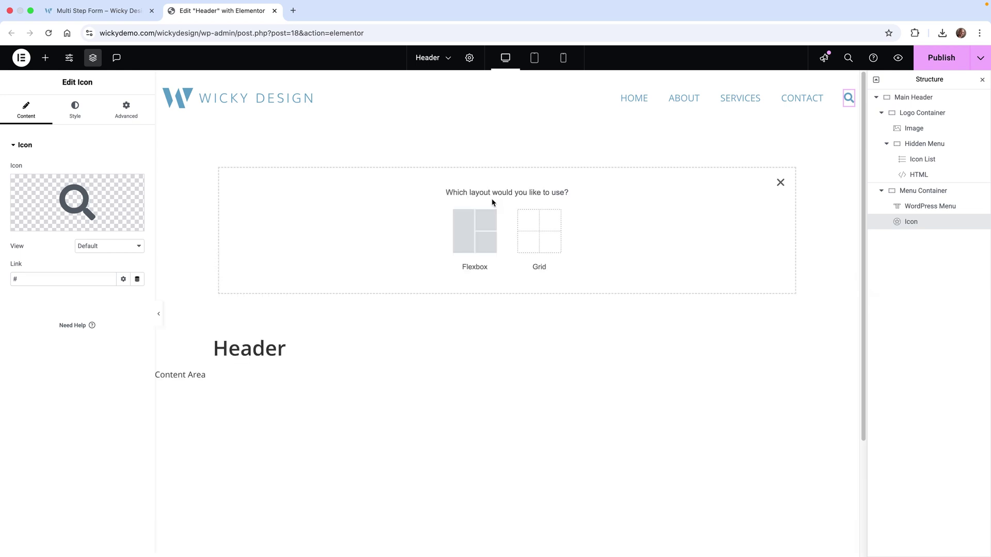
{"action": "left_click", "coordinate": [481, 222]}
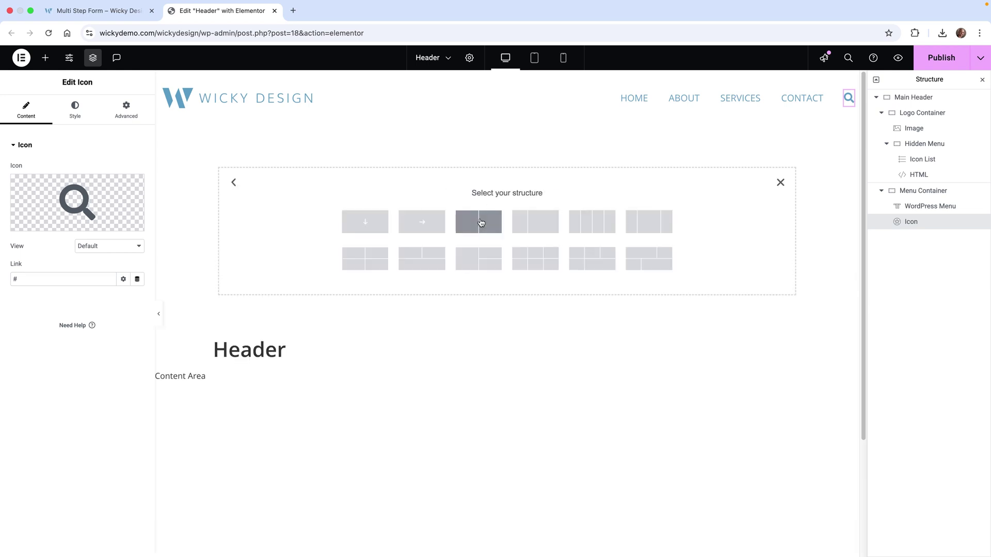
{"action": "left_click", "coordinate": [351, 220]}
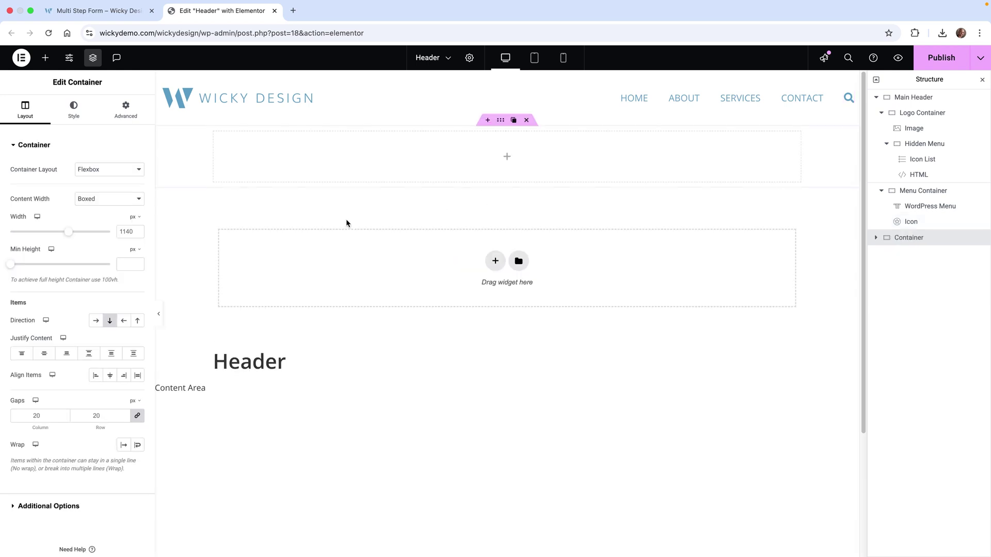
- Find the Search widget by typing 'sea' and place it in the new container
{"action": "left_click", "coordinate": [45, 57]}
{"action": "type", "text": "sear"}
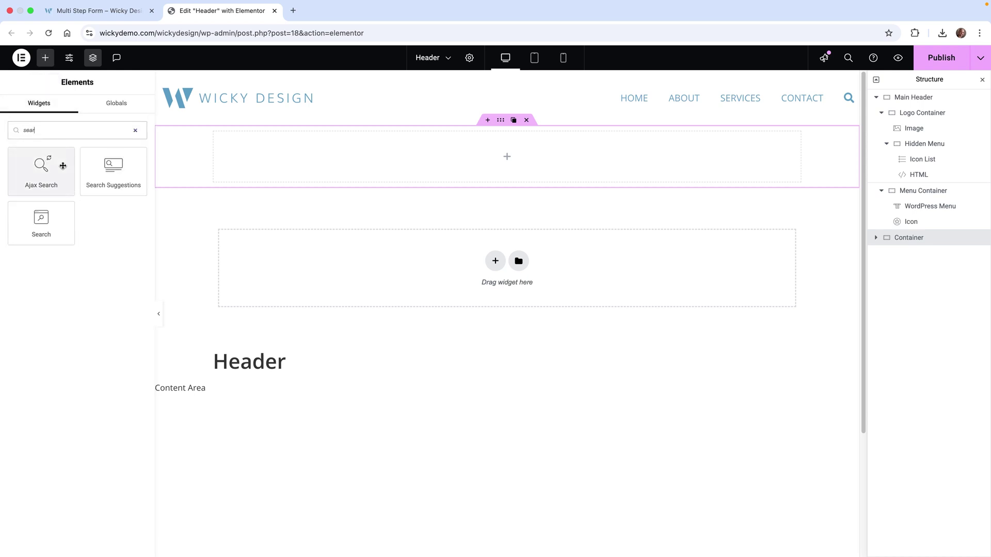
{"action": "left_click_drag", "start_coordinate": [41, 219], "coordinate": [360, 154]}
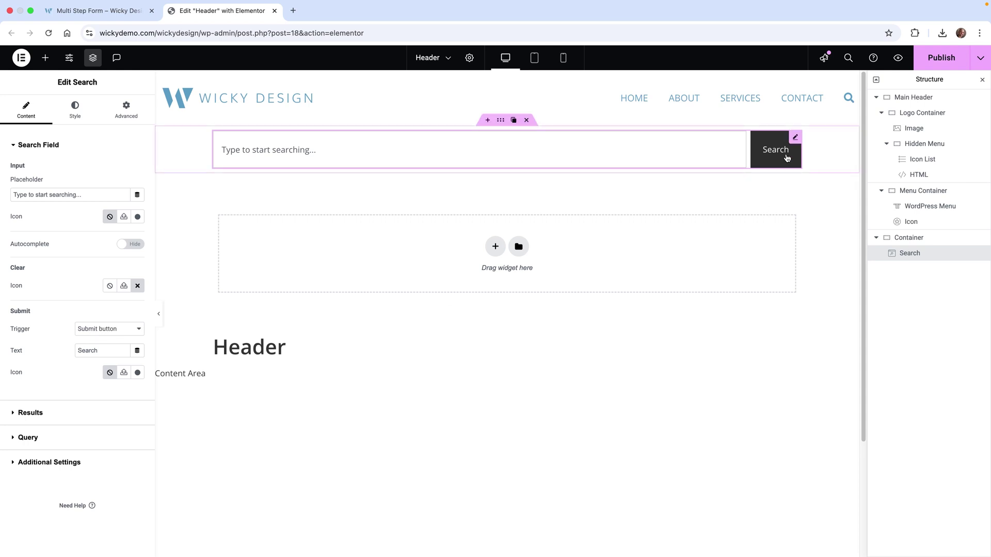
- Set Search's Submit Trigger to Enter key and give its container a Classic Light Grey background
{"action": "left_click", "coordinate": [129, 331]}
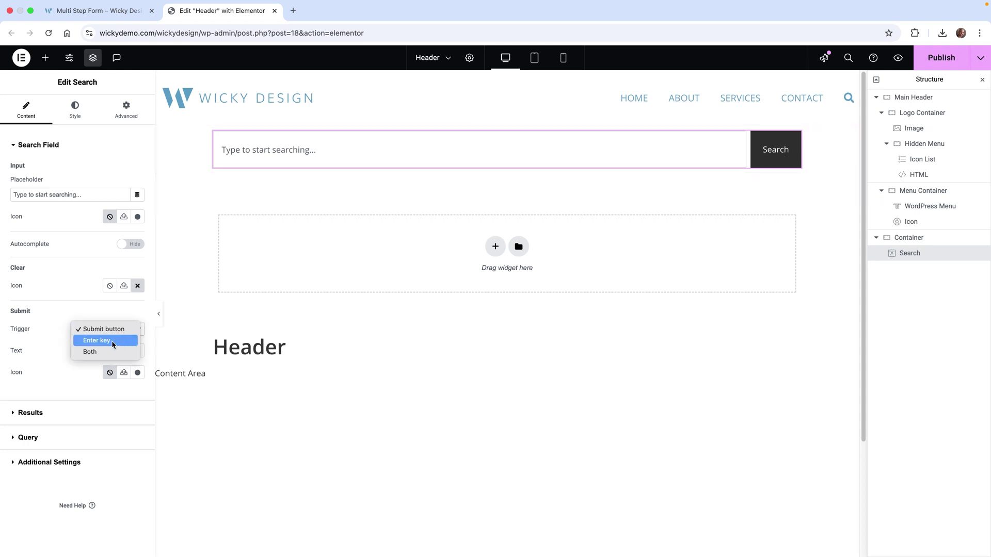
{"action": "left_click", "coordinate": [97, 342]}
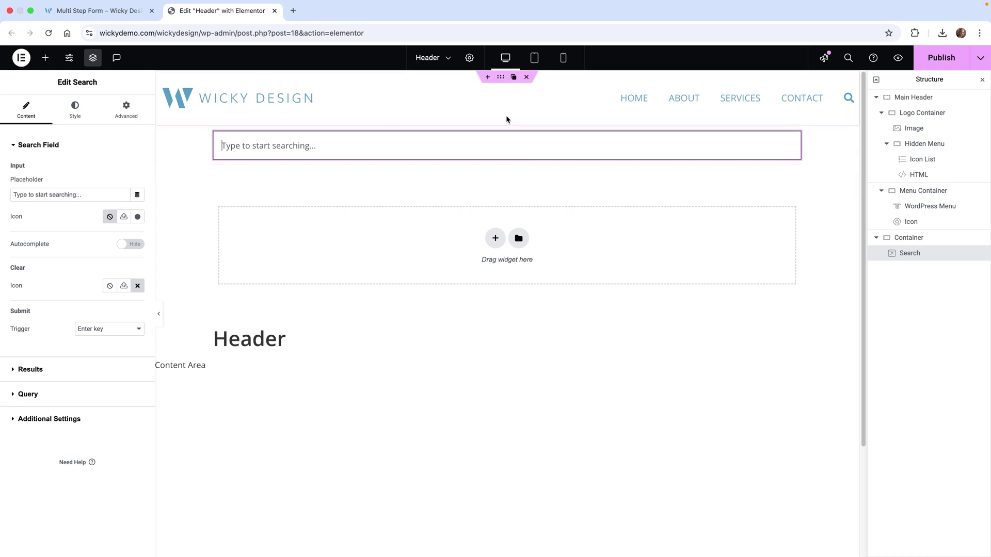
{"action": "left_click", "coordinate": [501, 121]}
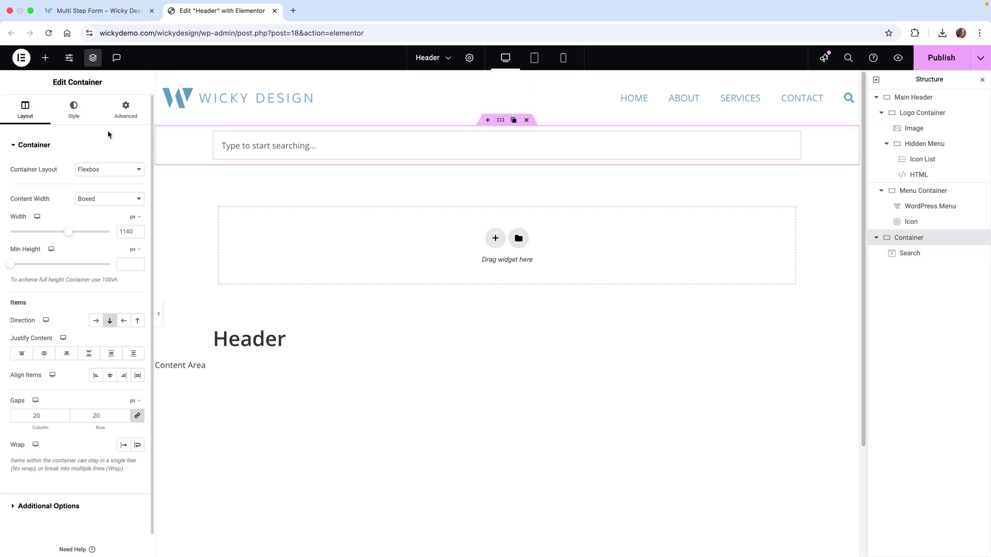
{"action": "left_click", "coordinate": [74, 109]}
{"action": "left_click", "coordinate": [89, 191]}
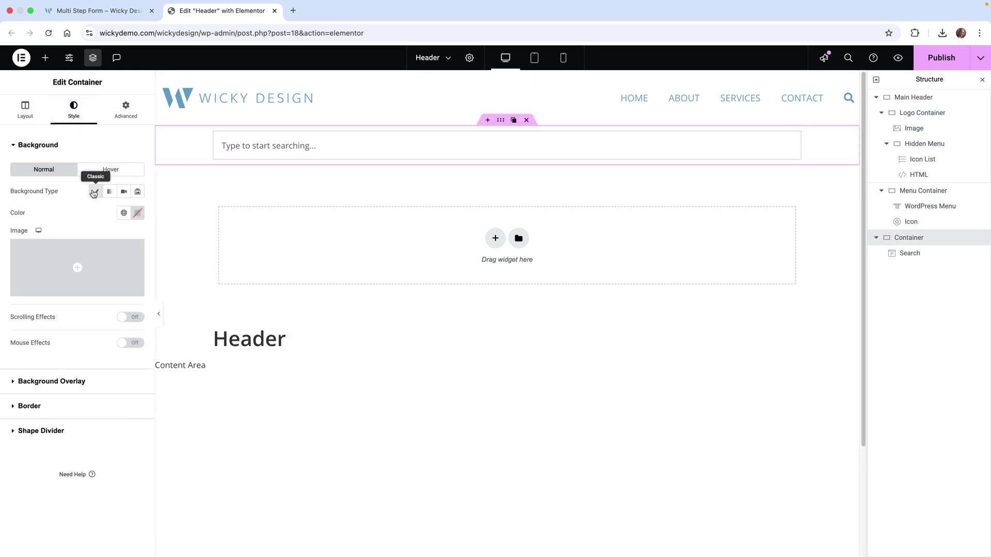
{"action": "left_click", "coordinate": [124, 213]}
{"action": "left_click", "coordinate": [91, 363]}
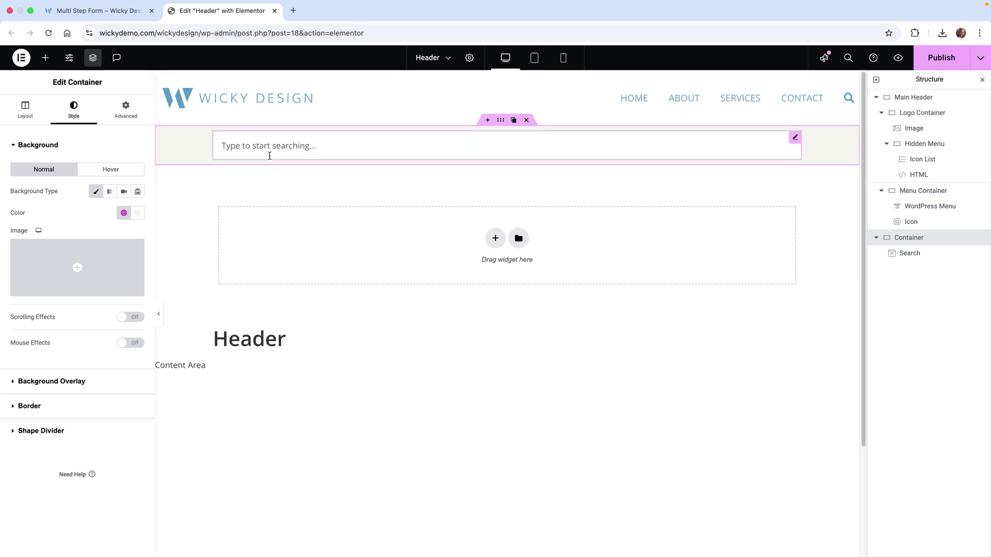
- Find the HTML widget by typing 'html' and place it below the Search widget in the grey container
{"action": "left_click", "coordinate": [45, 57]}
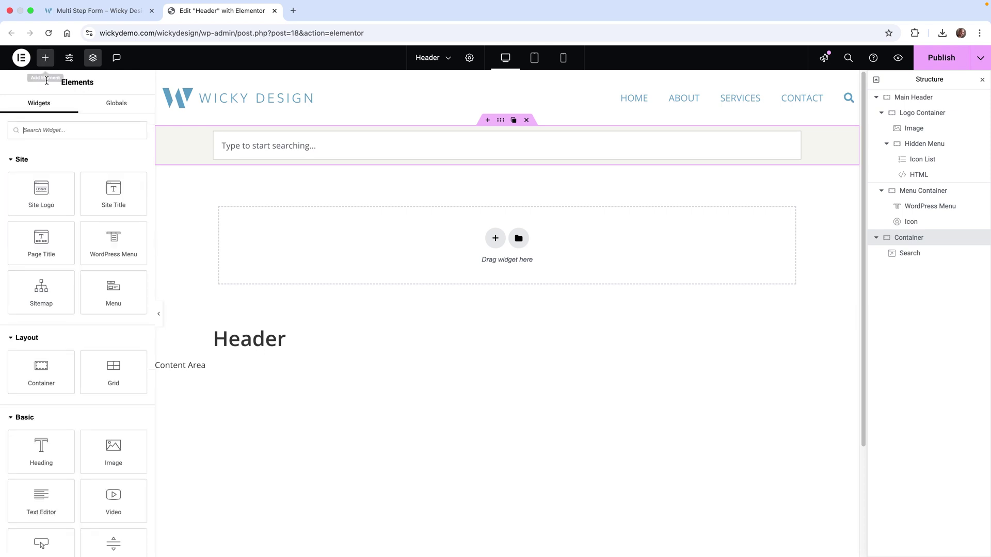
{"action": "type", "text": "html"}
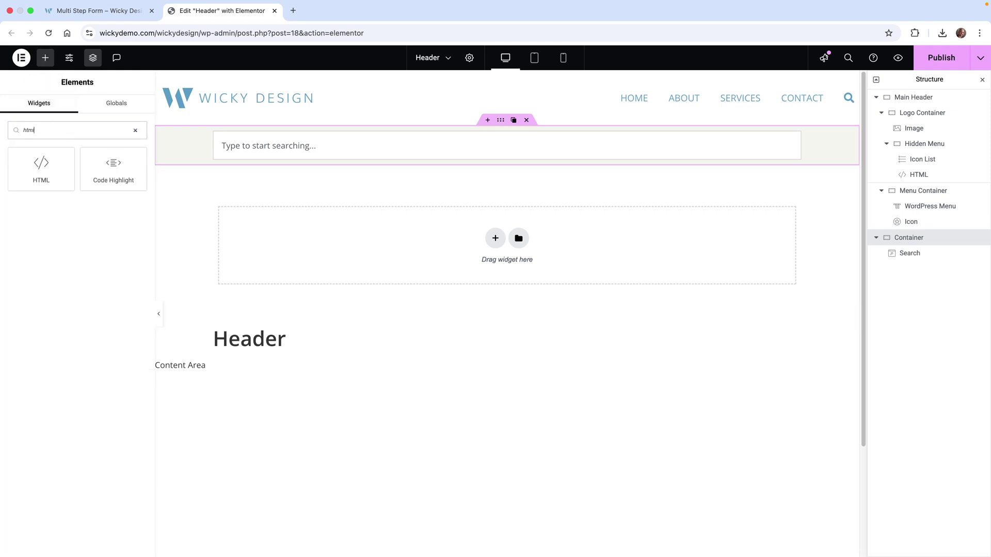
{"action": "left_click_drag", "start_coordinate": [66, 163], "coordinate": [294, 147]}
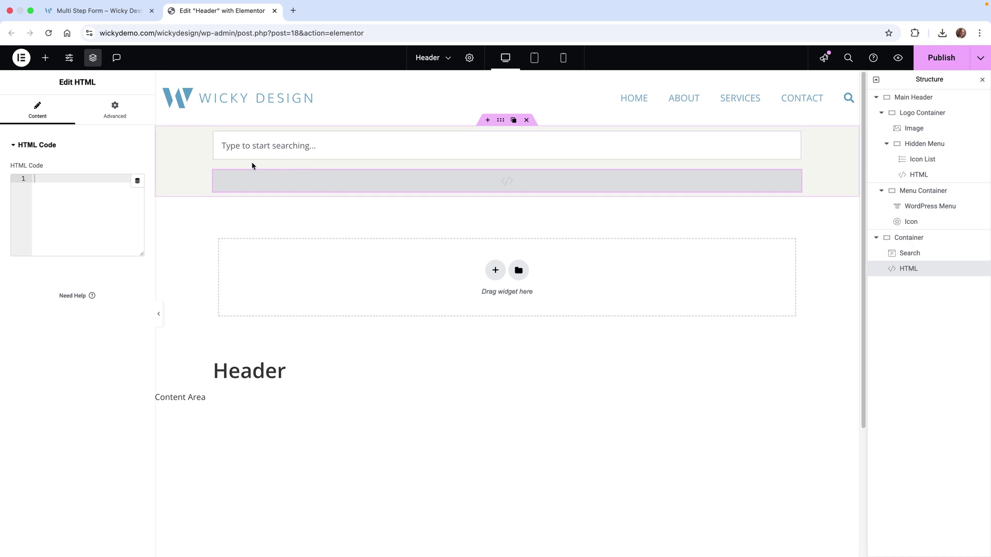
{"action": "left_click", "coordinate": [101, 208]}
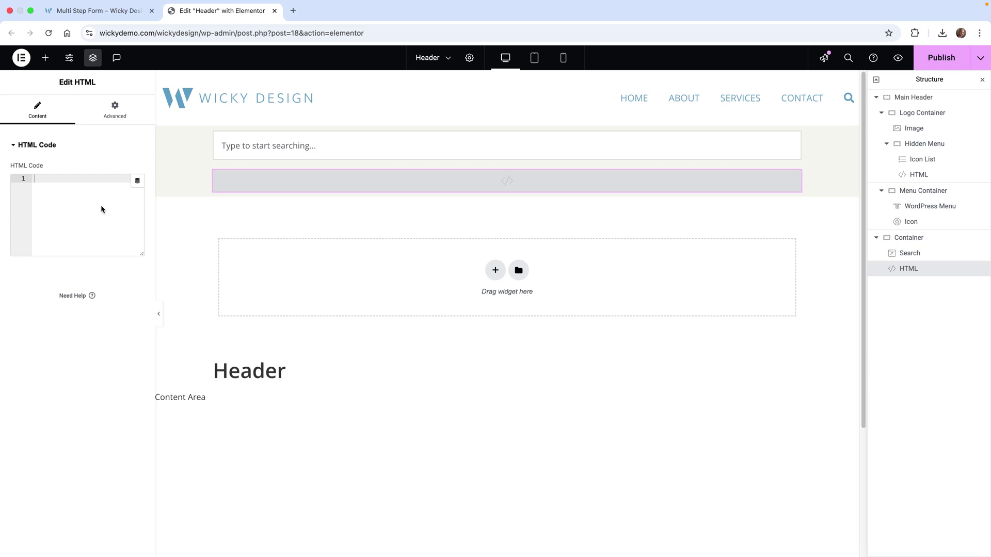
- Paste the 35-line toggle script, widen the editing panel, and check the 'search' and 'searchbox' IDs
{"action": "key", "text": "super+v"}
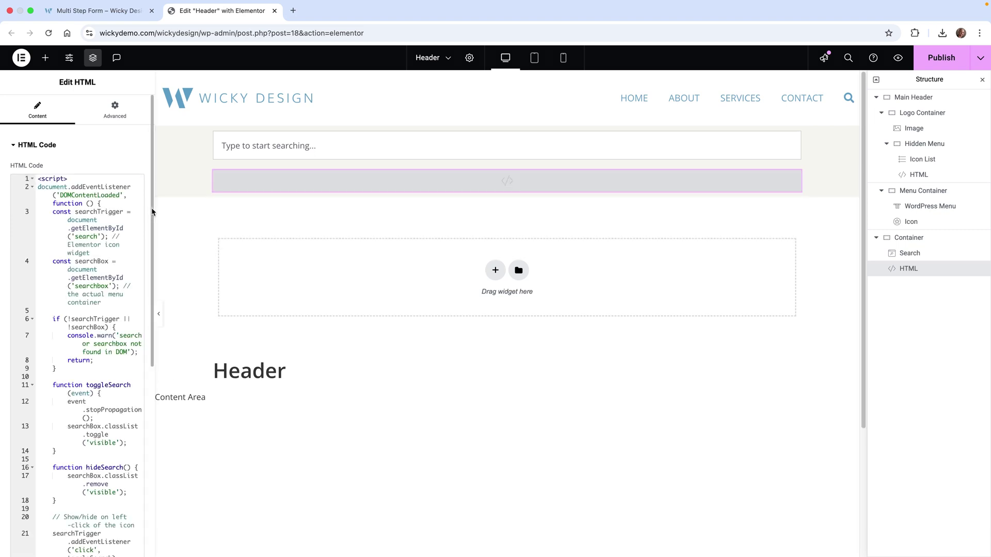
{"action": "left_click_drag", "start_coordinate": [152, 211], "coordinate": [304, 216]}
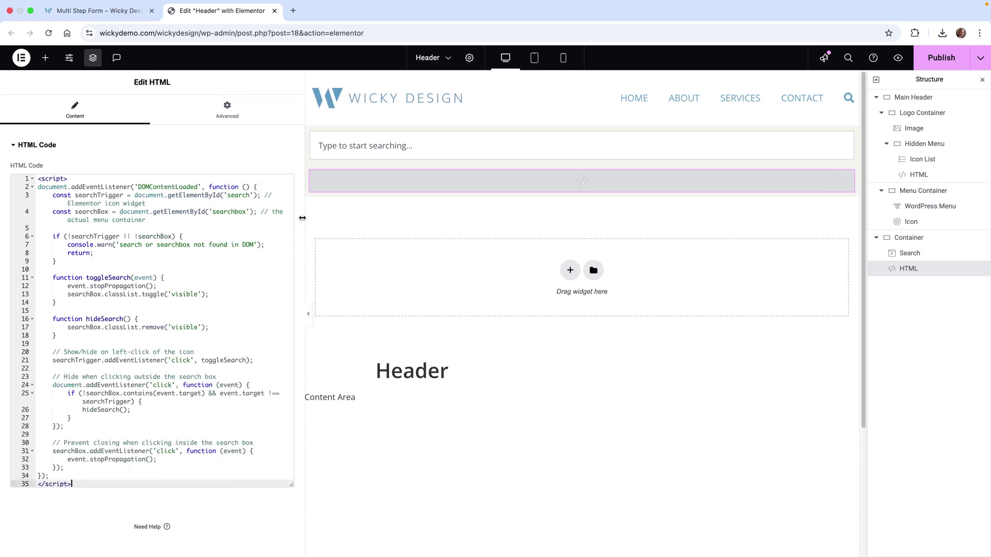
{"action": "left_click", "coordinate": [230, 195]}
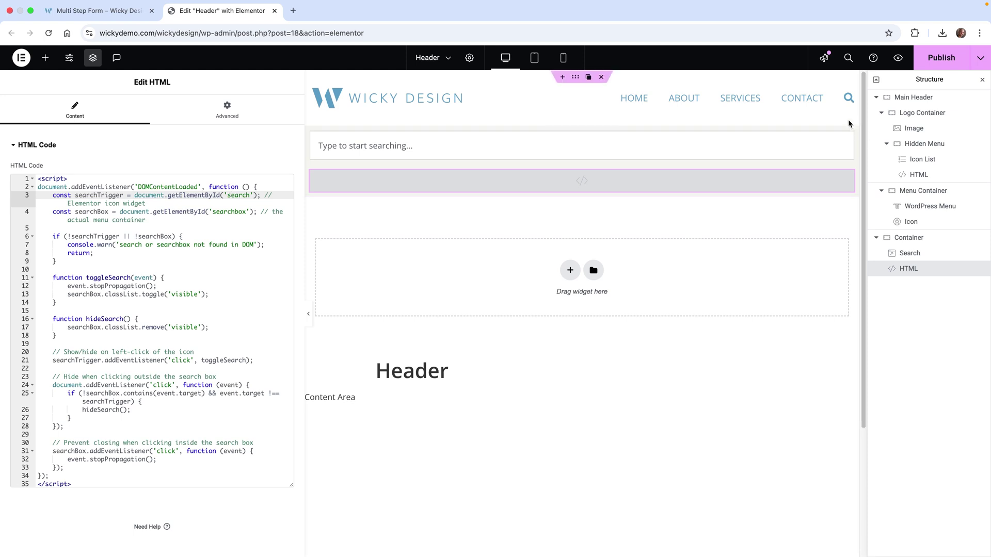
{"action": "mouse_move", "coordinate": [850, 106]}
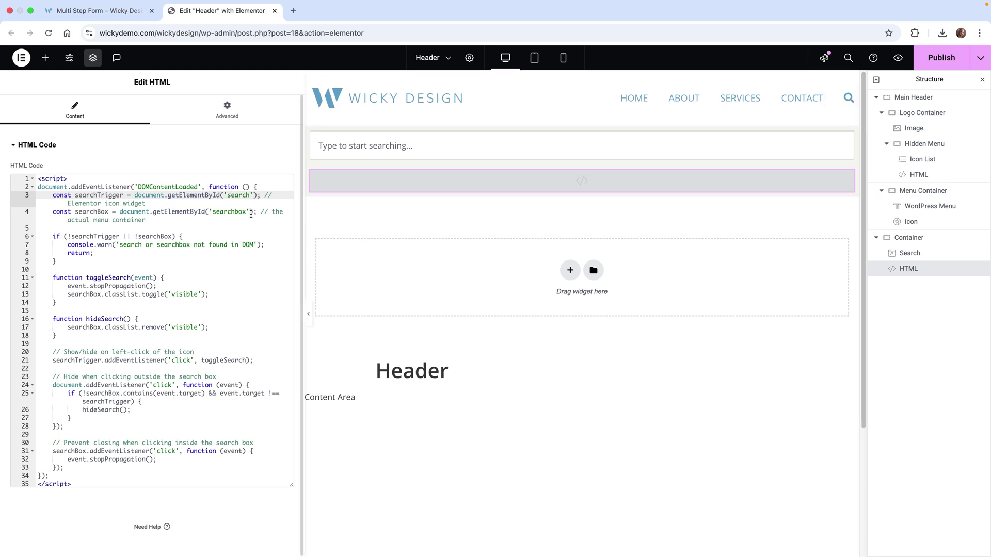
{"action": "left_click_drag", "start_coordinate": [228, 196], "coordinate": [250, 196]}
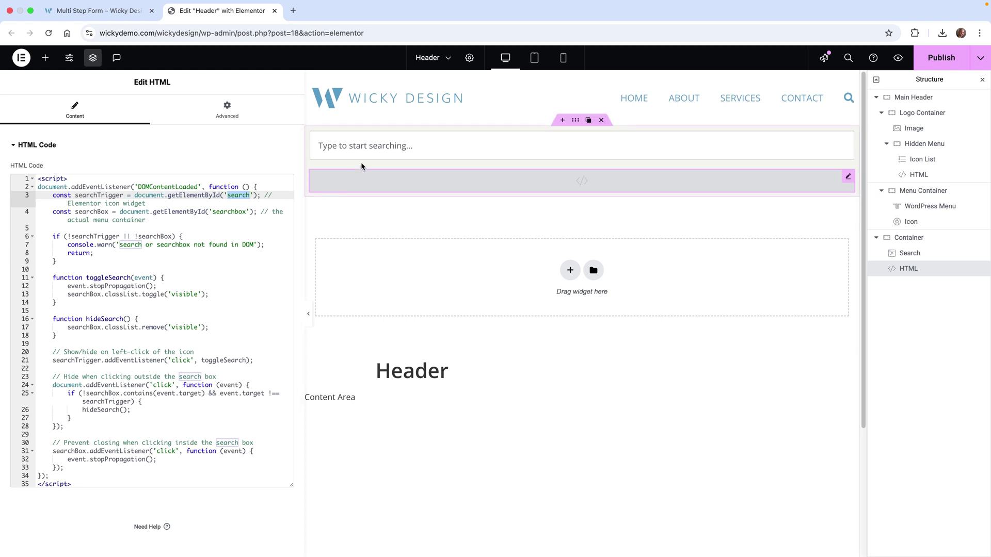
{"action": "left_click", "coordinate": [218, 215]}
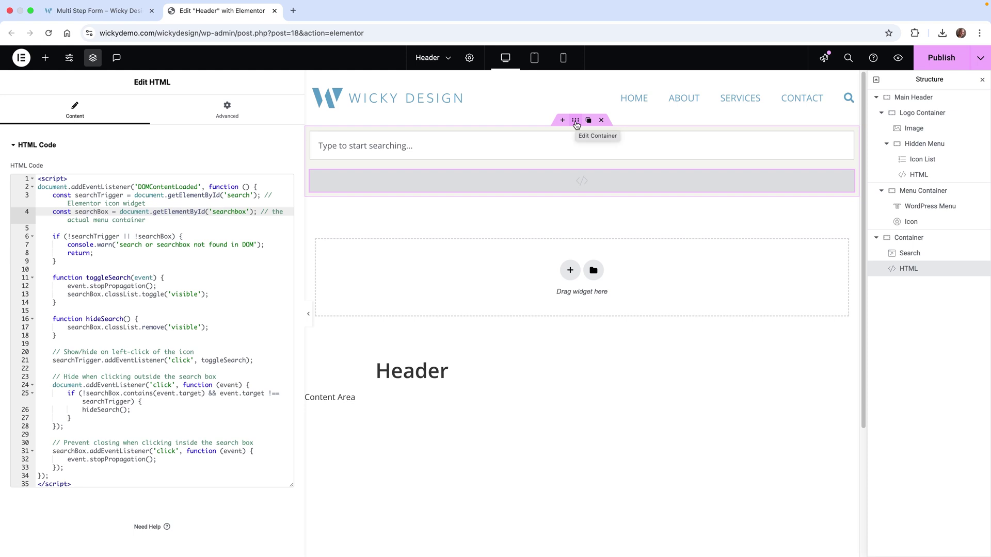
- Give the search container the CSS ID 'searchbox' in its Advanced settings
{"action": "left_click", "coordinate": [576, 124]}
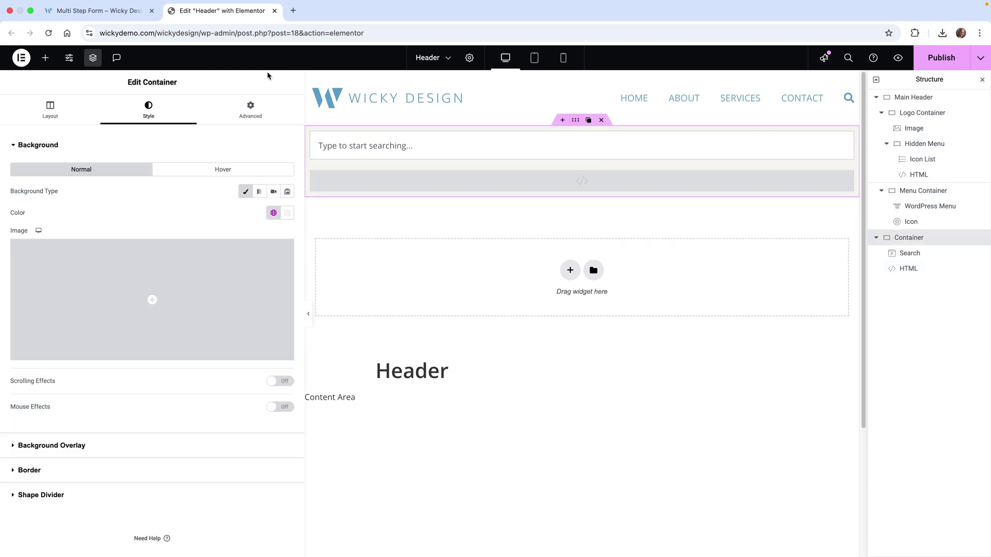
{"action": "left_click", "coordinate": [248, 115]}
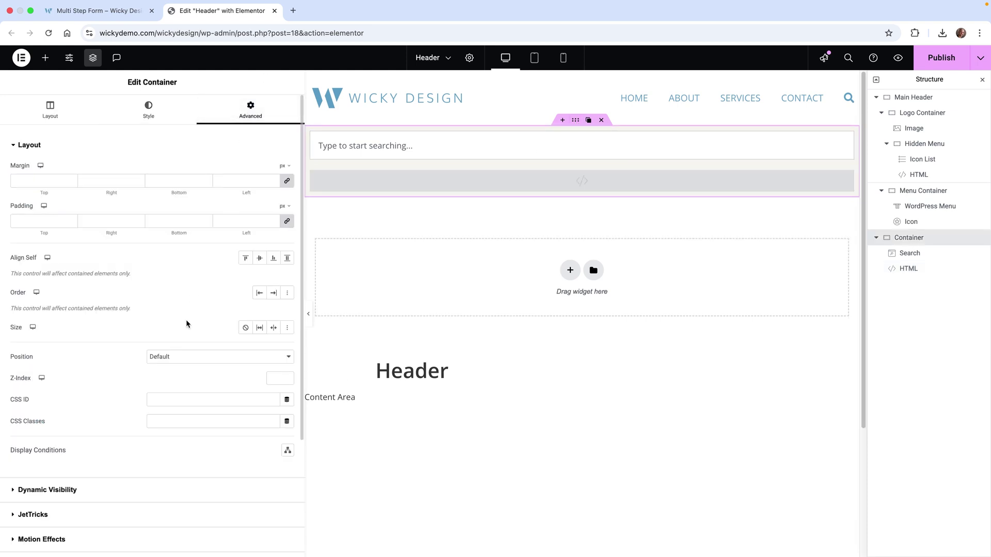
{"action": "left_click", "coordinate": [206, 402]}
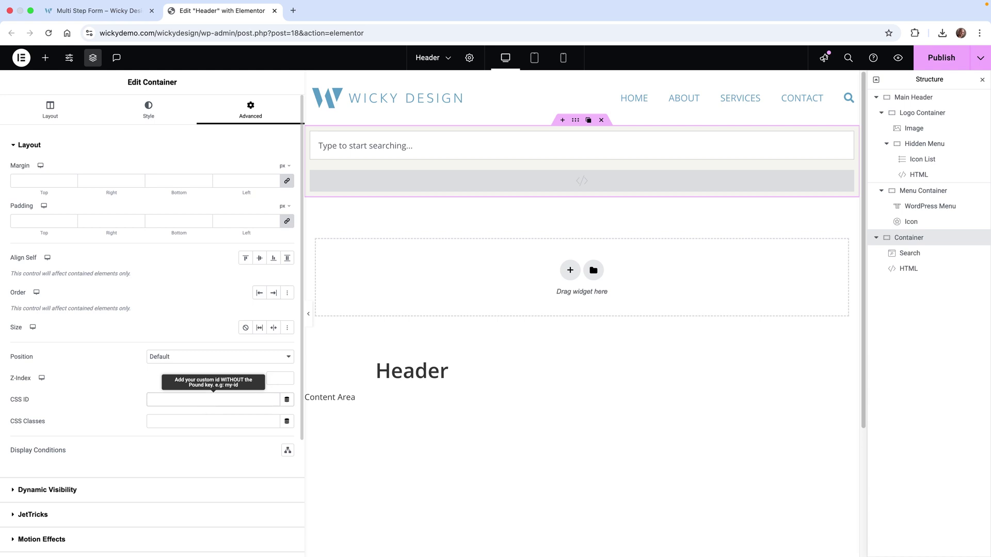
{"action": "type", "text": "searchbox"}
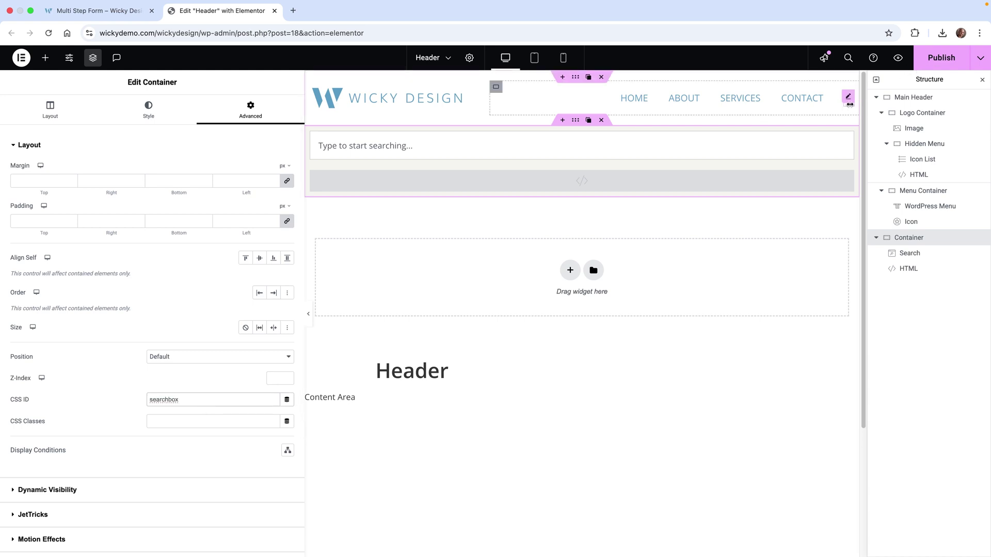
- Give the header search icon the CSS ID 'search' in its Advanced settings
{"action": "left_click", "coordinate": [849, 98]}
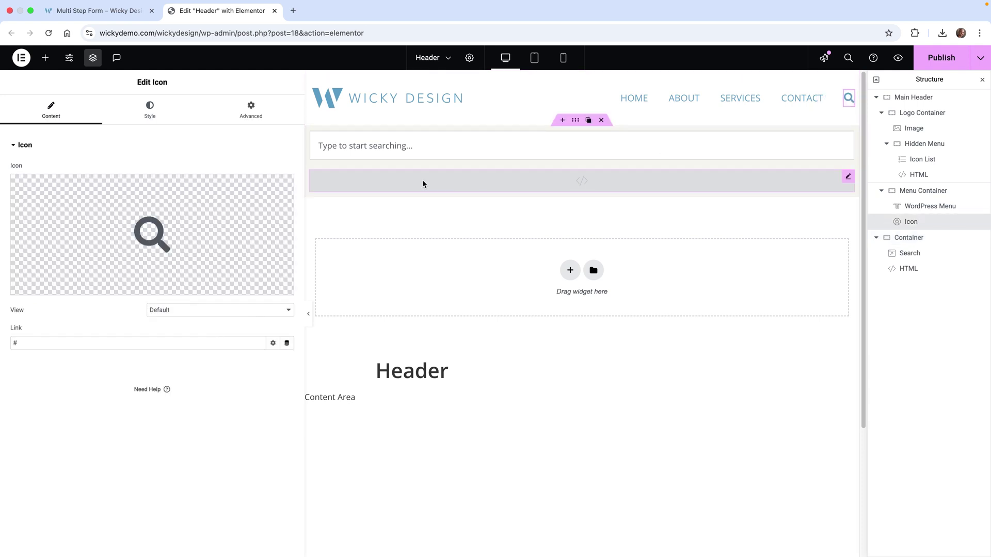
{"action": "left_click", "coordinate": [258, 116]}
{"action": "left_click", "coordinate": [192, 420]}
{"action": "type", "text": "search"}
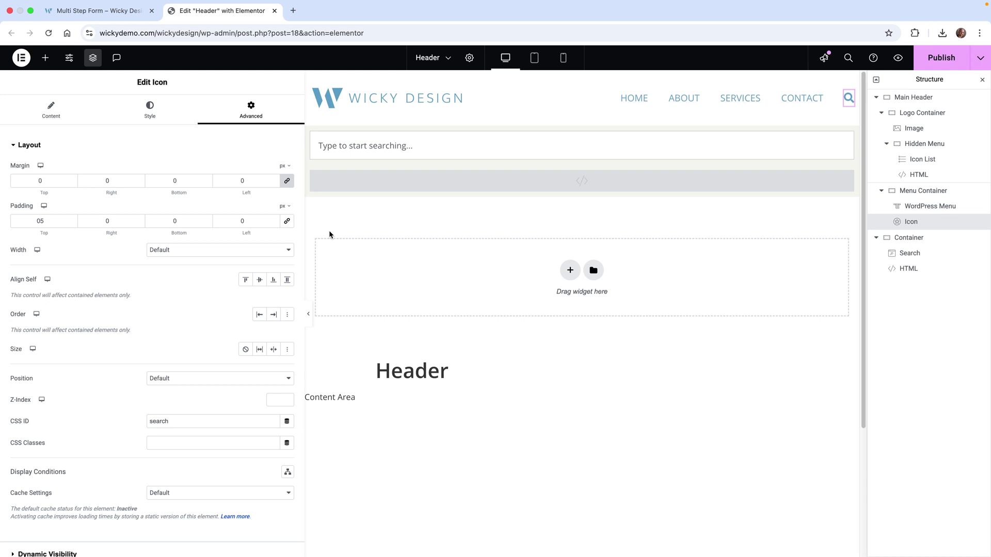
- Paste the #searchbox and #searchbox.visible rules above #rtmenu in the header's Custom CSS
{"action": "left_click", "coordinate": [469, 58]}
{"action": "left_click", "coordinate": [232, 113]}
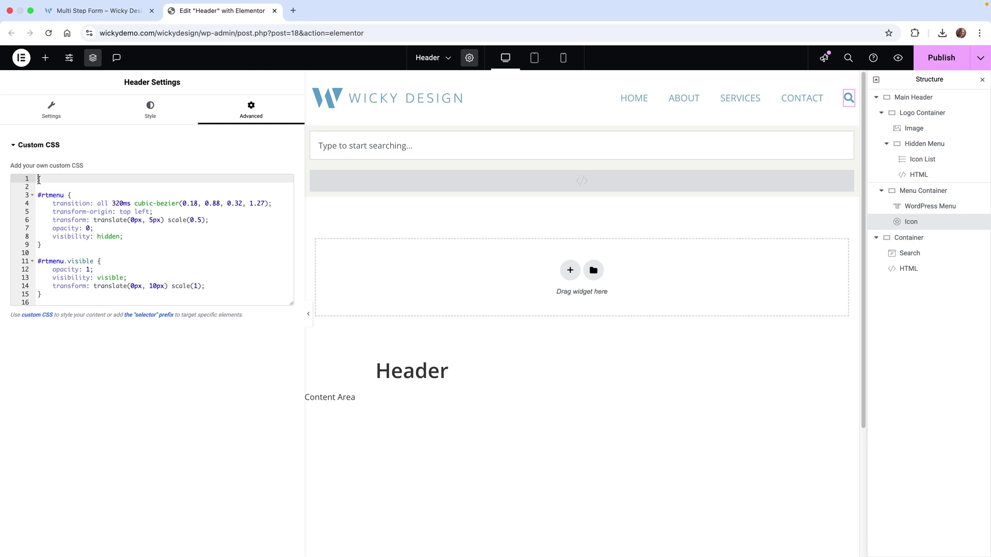
{"action": "mouse_move", "coordinate": [485, 165]}
{"action": "type", "text": "#searchbox {     transition: all 320ms cubic-bezier(0.18, 0.88, 0.32, 1.27);     transform-origin: top center;     transform: translateY(5px) scaleY(0.5);     opacity: 0;     height: 0;     overflow: hidden;     visibility: hidden; }  #searchbox.visible {     opacity: 1;     visibility: visible;     height: auto;     overflow: visible;     transform: translateY(10px) scaleY(1); }"}
{"action": "key", "text": "Return"}
{"action": "key", "text": "Return"}
{"action": "key", "text": "Return"}
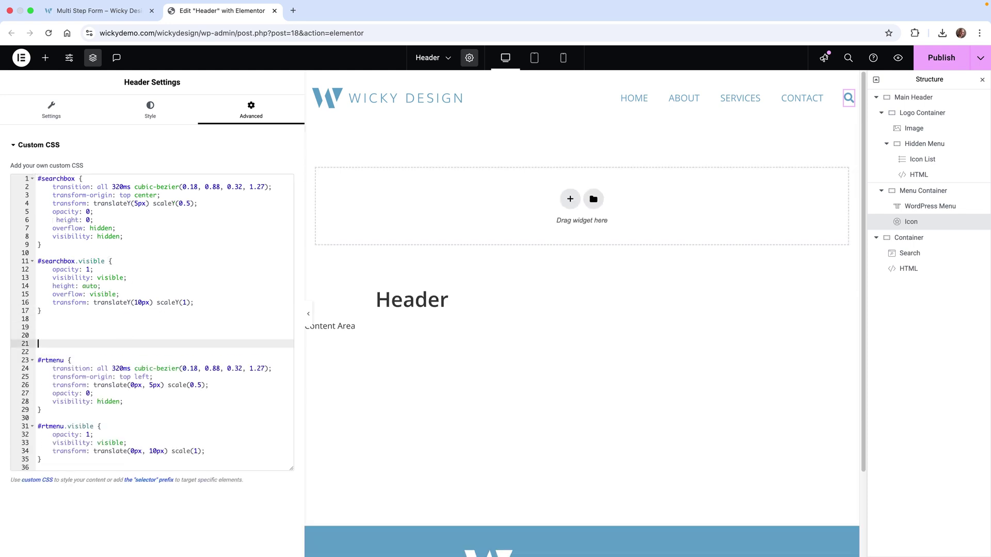
{"action": "key", "text": "Return"}
{"action": "key", "text": "Return"}
- Review the hide and visible rules, then publish the header
{"action": "left_click", "coordinate": [61, 180]}
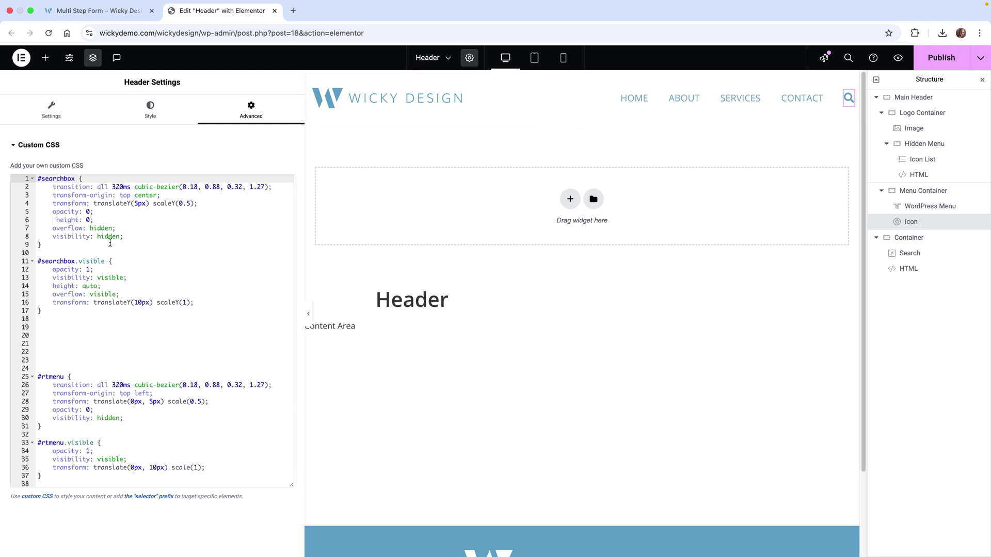
{"action": "left_click", "coordinate": [93, 237]}
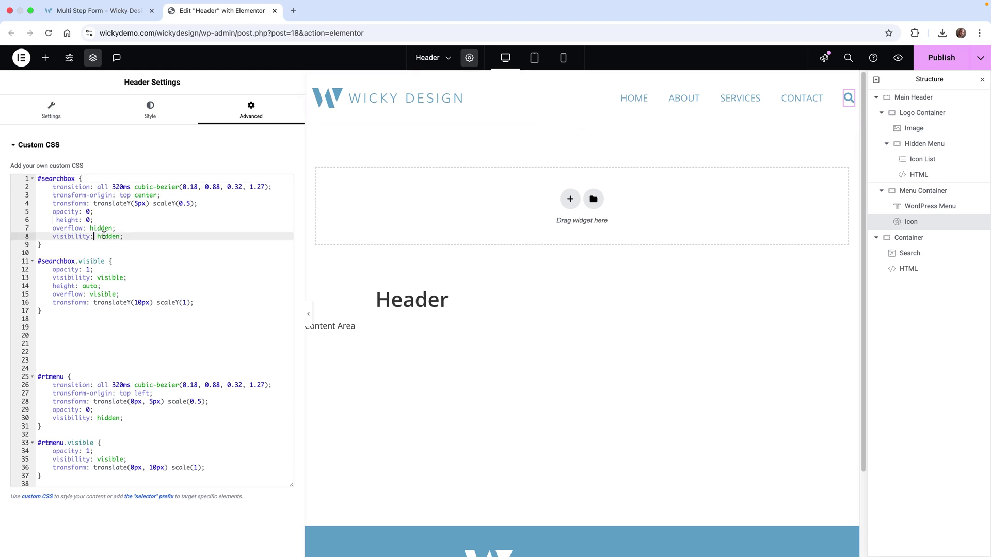
{"action": "left_click", "coordinate": [97, 277]}
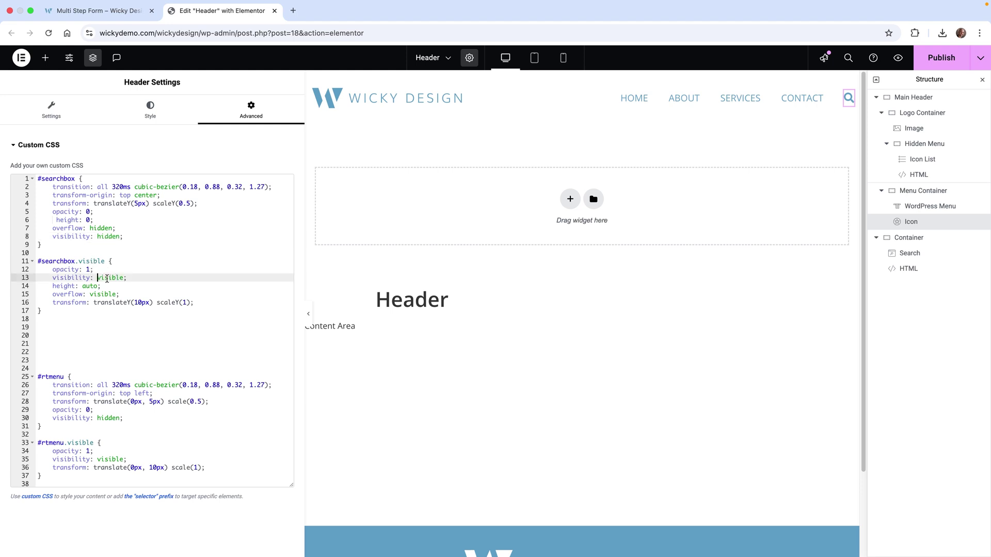
{"action": "left_click", "coordinate": [952, 67]}
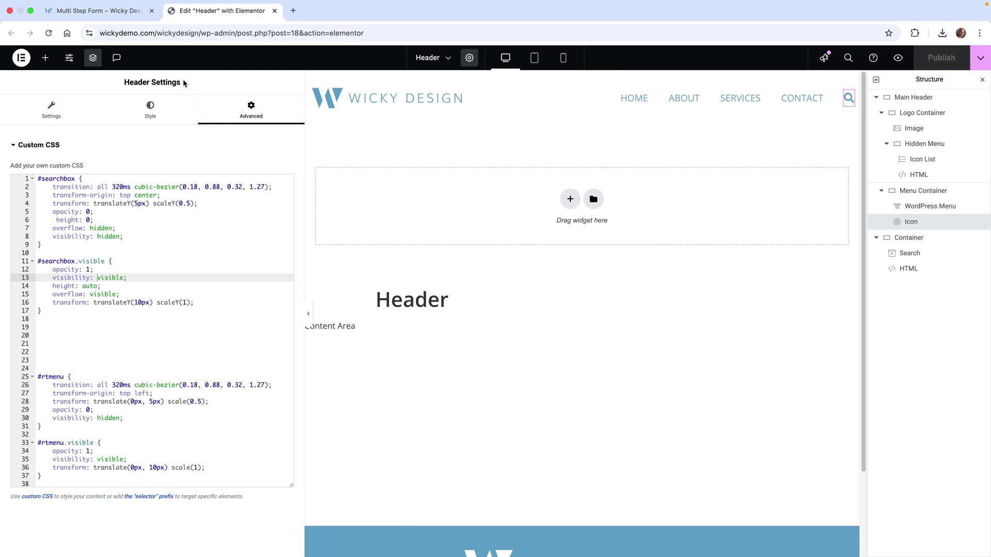
- Reload the live form page, reveal the search bar, and search for 'test'
{"action": "left_click", "coordinate": [104, 11]}
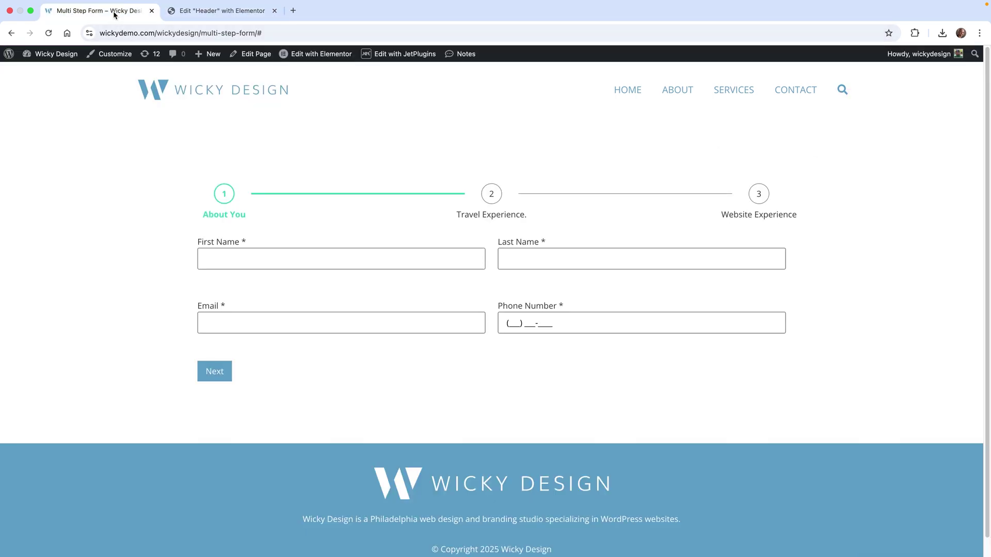
{"action": "left_click", "coordinate": [48, 33]}
{"action": "left_click", "coordinate": [842, 90]}
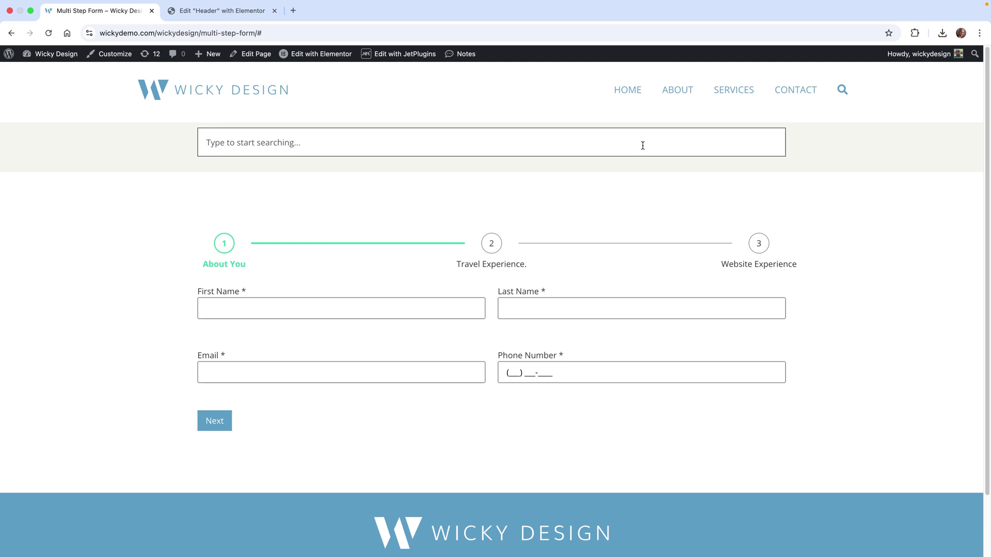
{"action": "type", "text": "test"}
{"action": "key", "text": "Return"}
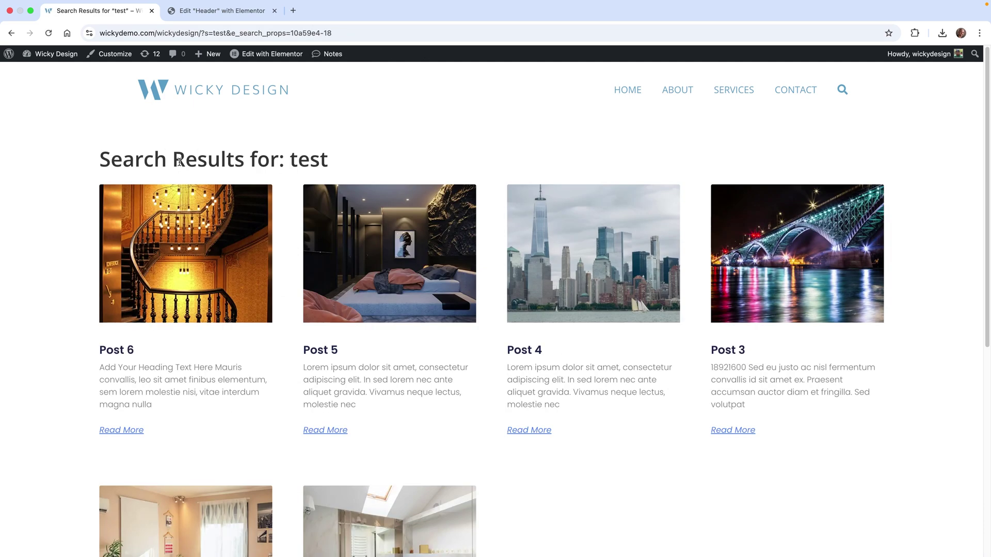
- Toggle the search bar on the results page, then go back to the Multi Step Form page
{"action": "scroll", "coordinate": [298, 300], "scroll_direction": "down", "scroll_amount": 1}
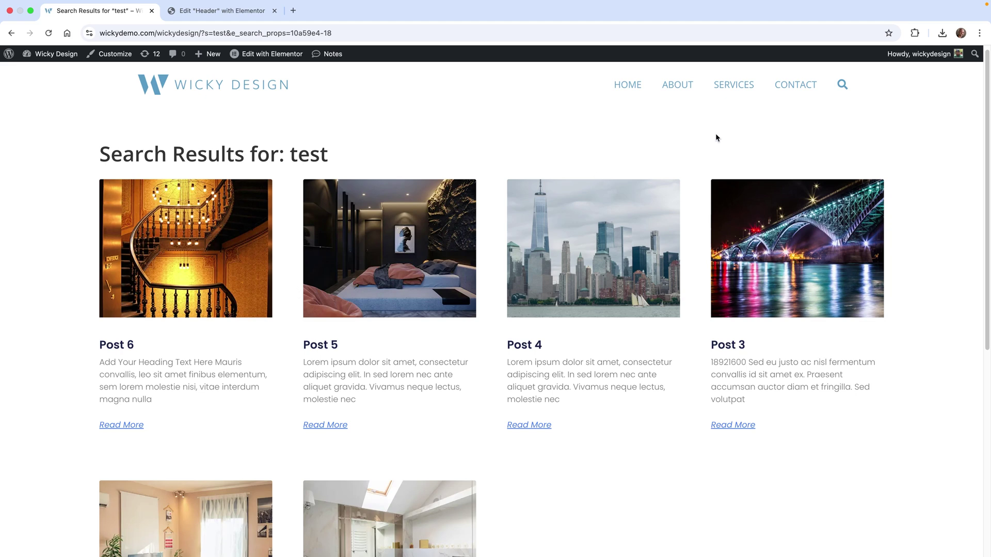
{"action": "left_click", "coordinate": [843, 86]}
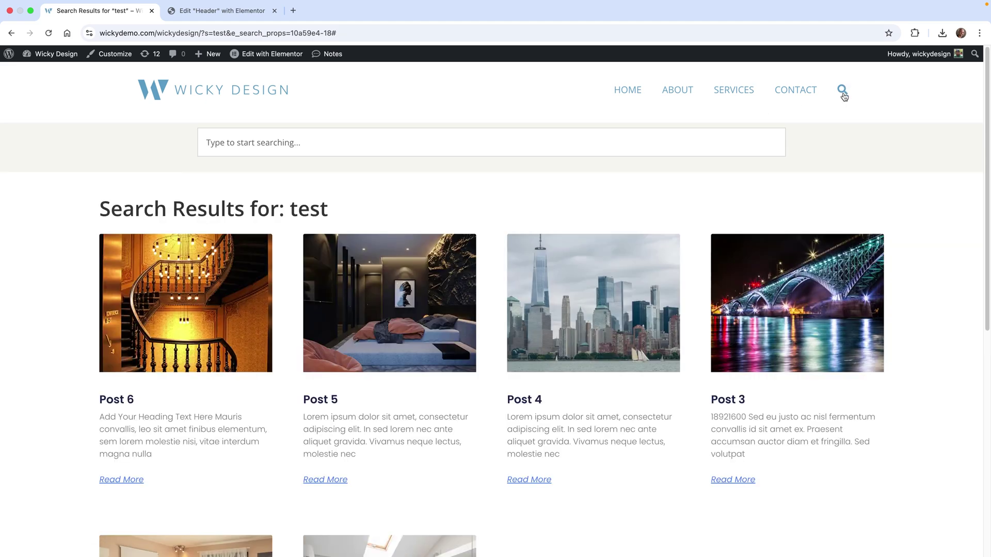
{"action": "left_click", "coordinate": [846, 97]}
{"action": "left_click", "coordinate": [846, 97]}
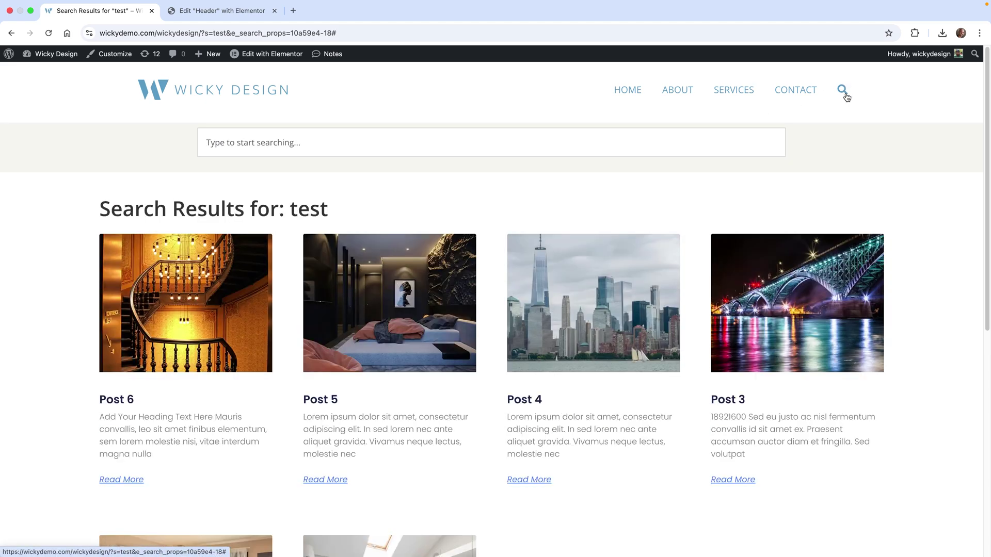
{"action": "left_click", "coordinate": [846, 97]}
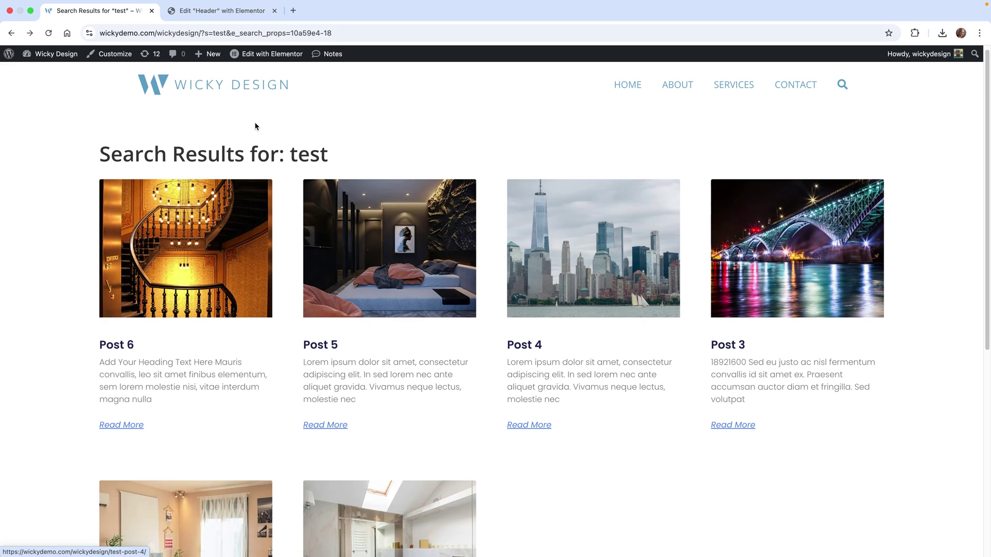
{"action": "key", "text": "super+bracketleft"}
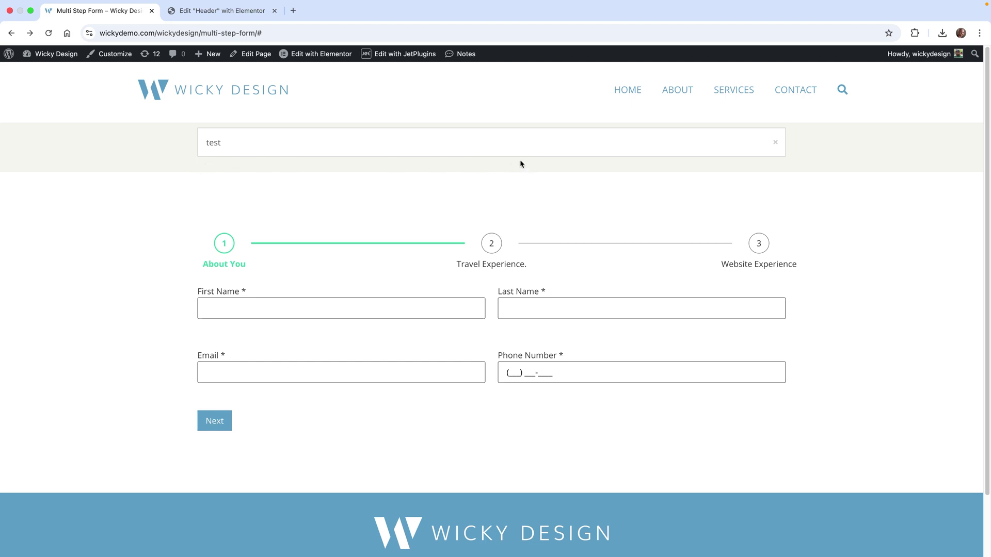
- Cut the #searchbox rules on lines 1–17 out of the header's Custom CSS
{"action": "key", "text": "ctrl+Tab"}
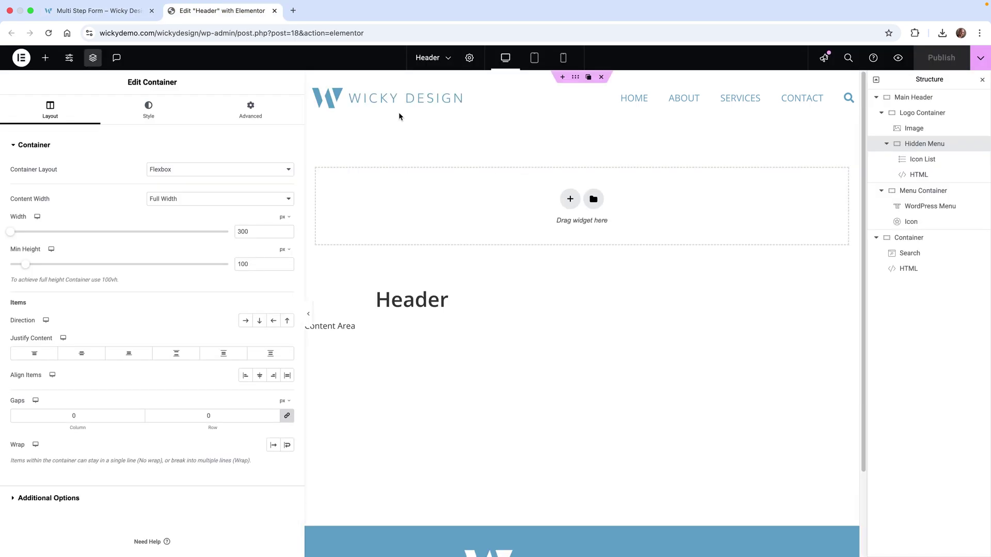
{"action": "left_click", "coordinate": [469, 57]}
{"action": "left_click", "coordinate": [251, 109]}
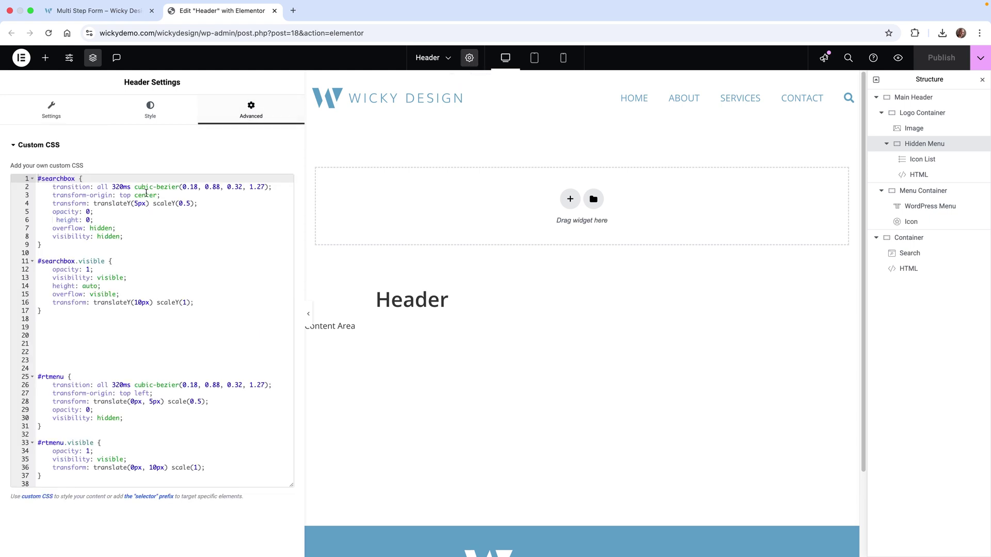
{"action": "left_click_drag", "start_coordinate": [52, 321], "coordinate": [17, 179]}
{"action": "key", "text": "super+c"}
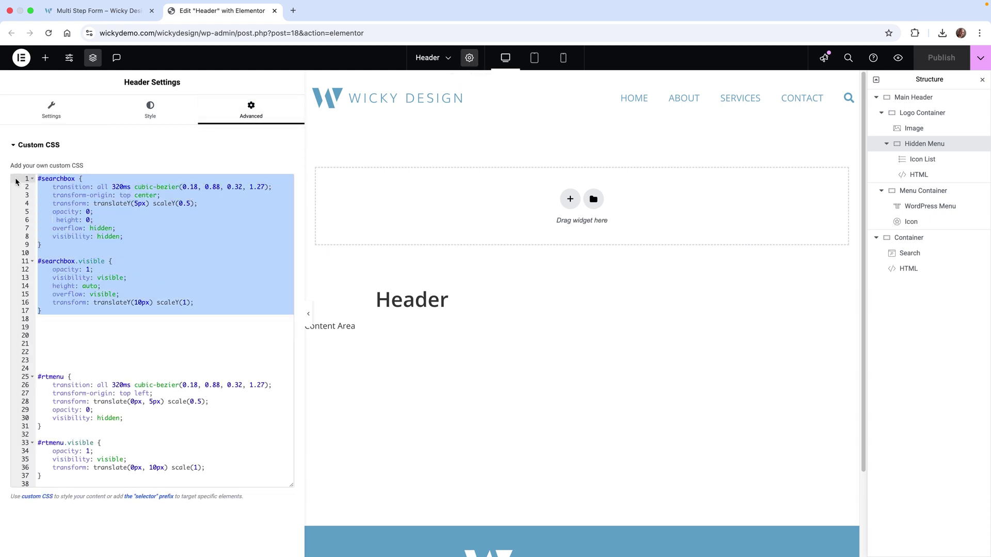
{"action": "key", "text": "BackSpace"}
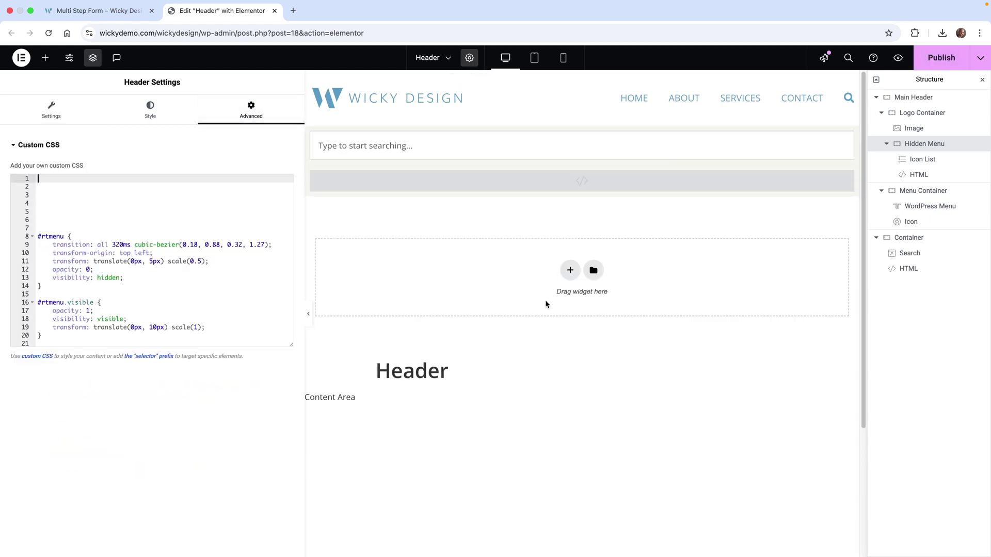
- Set the search container's Layout Gaps to 0
{"action": "left_click", "coordinate": [577, 121]}
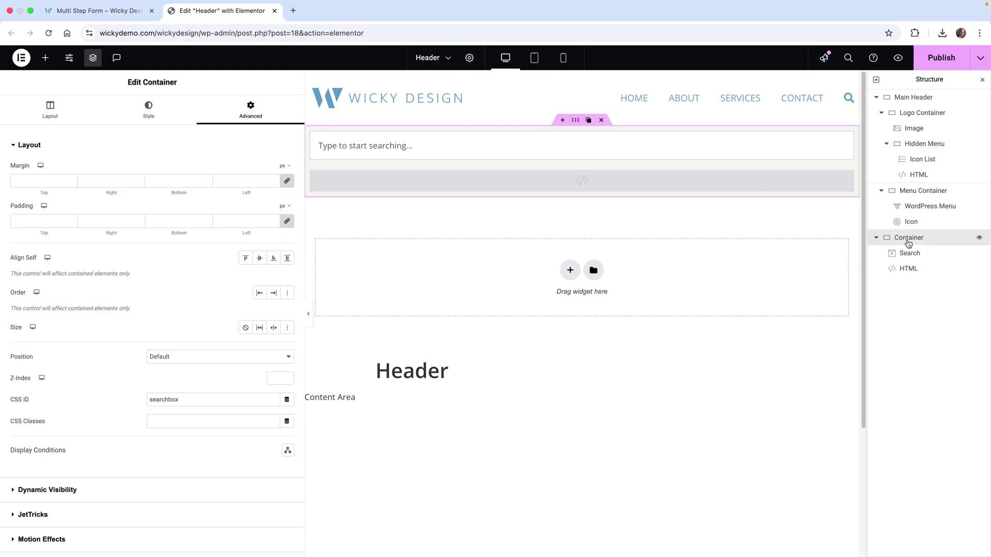
{"action": "left_click", "coordinate": [39, 112]}
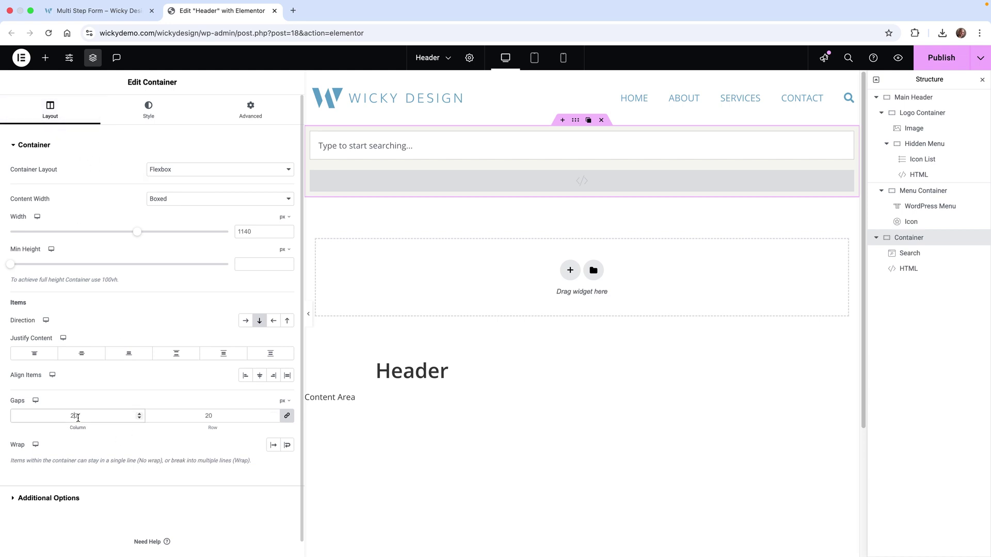
{"action": "double_click", "coordinate": [100, 416]}
{"action": "type", "text": "0"}
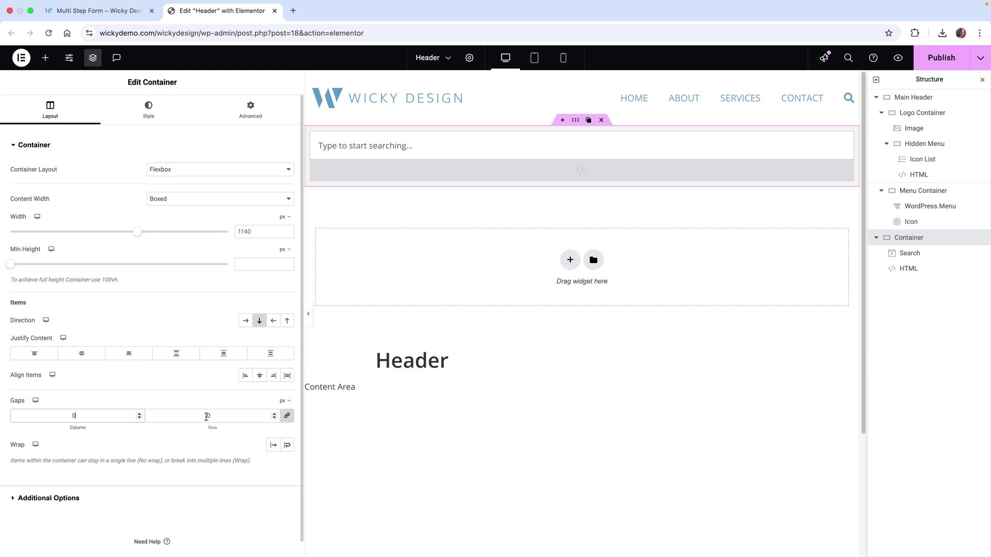
- Paste the #searchbox rules back at the top of the CSS, publish, and return to the live page
{"action": "left_click", "coordinate": [470, 61]}
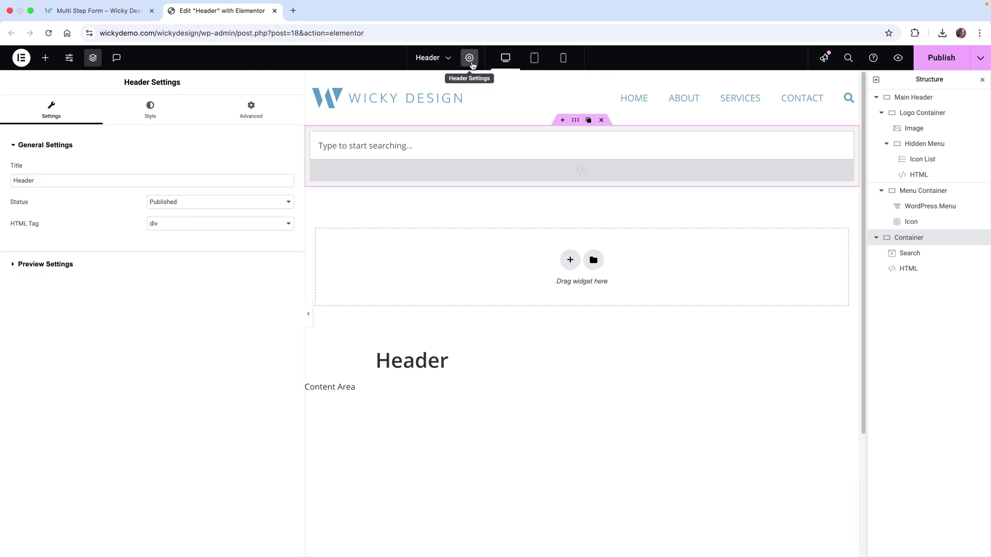
{"action": "left_click", "coordinate": [251, 110]}
{"action": "left_click", "coordinate": [142, 178]}
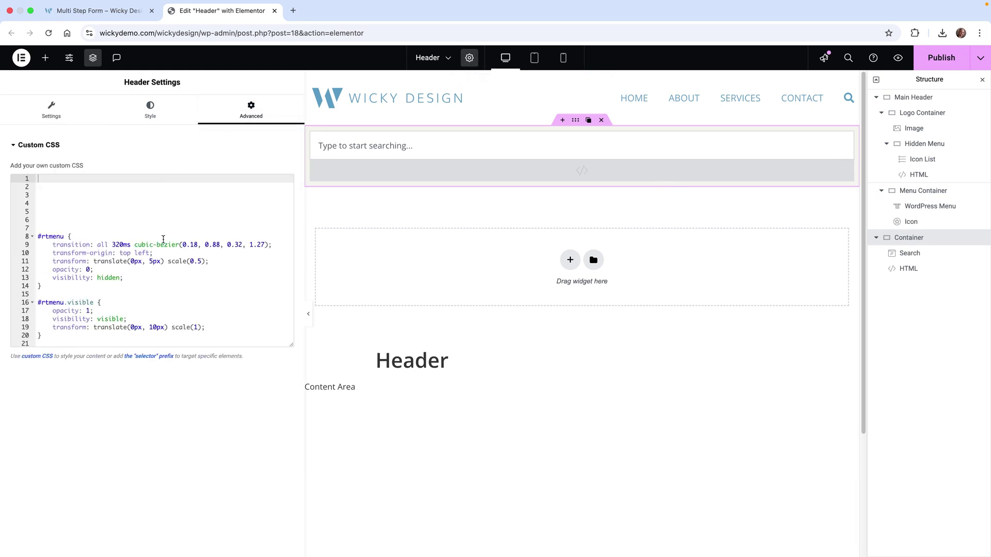
{"action": "key", "text": "super+v"}
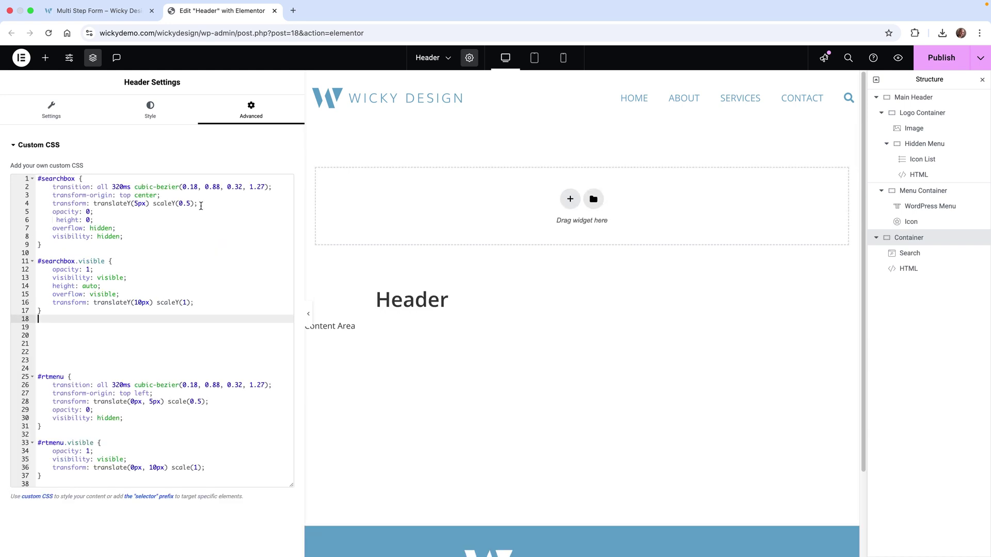
{"action": "left_click", "coordinate": [940, 58]}
{"action": "left_click", "coordinate": [86, 11]}
- Reload the live page and toggle the search bar open and closed several times via the header icon
{"action": "left_click", "coordinate": [48, 33]}
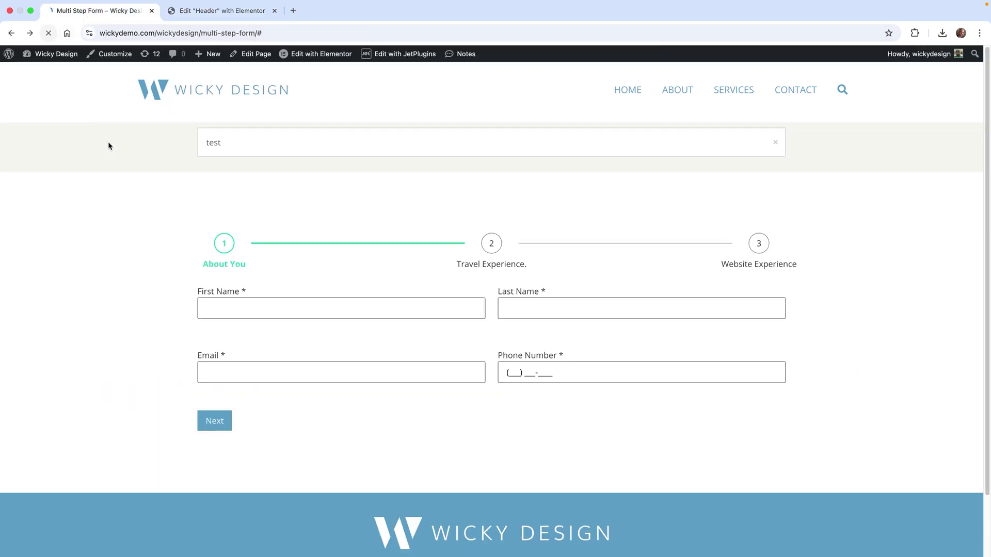
{"action": "left_click", "coordinate": [843, 91]}
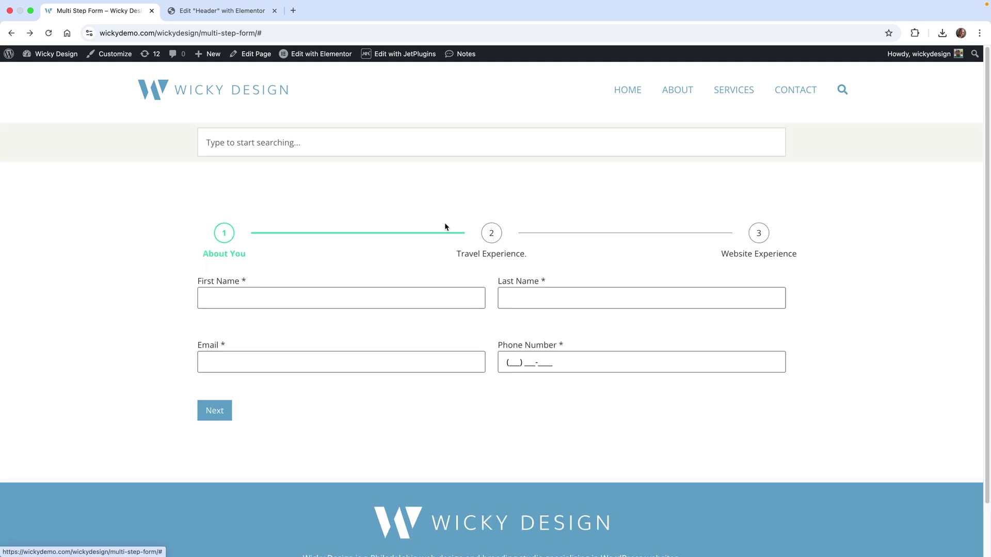
{"action": "left_click", "coordinate": [210, 132]}
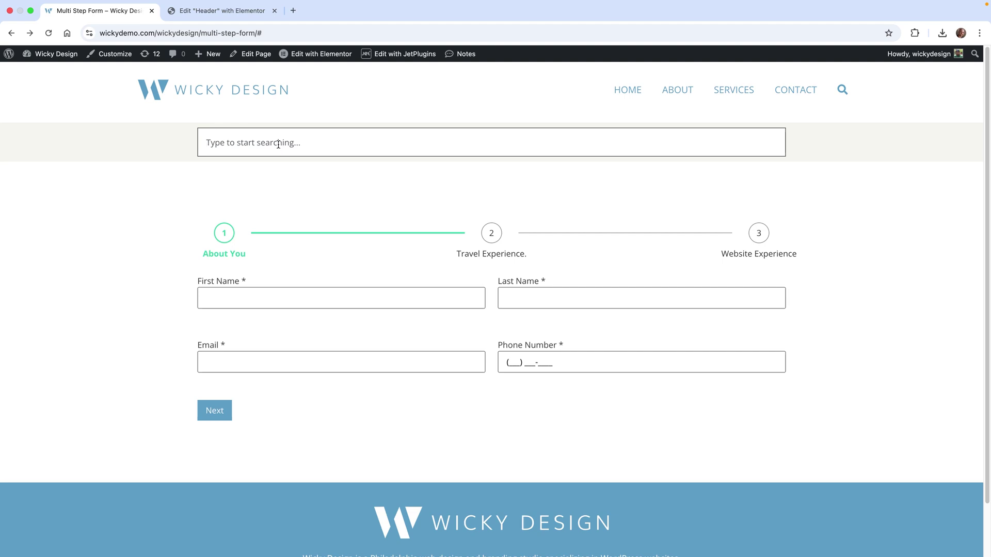
{"action": "left_click", "coordinate": [845, 93]}
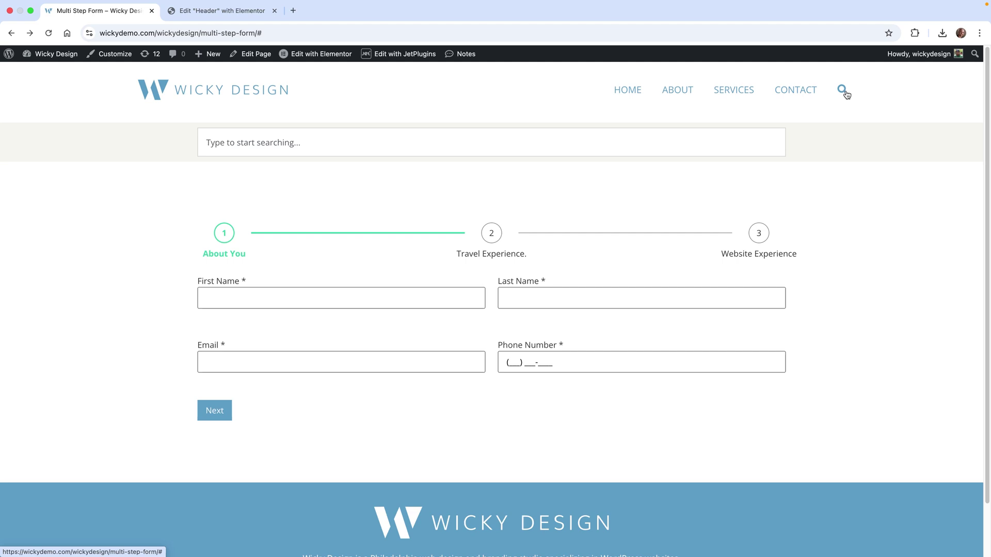
{"action": "left_click", "coordinate": [845, 93]}
{"action": "left_click", "coordinate": [845, 93]}
{"action": "left_click", "coordinate": [845, 93]}
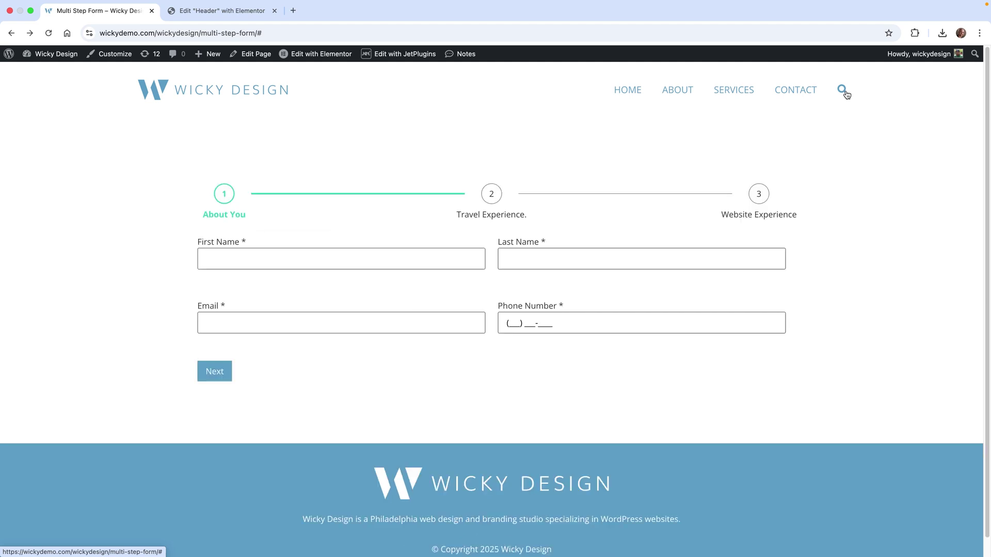
{"action": "left_click", "coordinate": [845, 93]}
{"action": "left_click", "coordinate": [222, 10]}
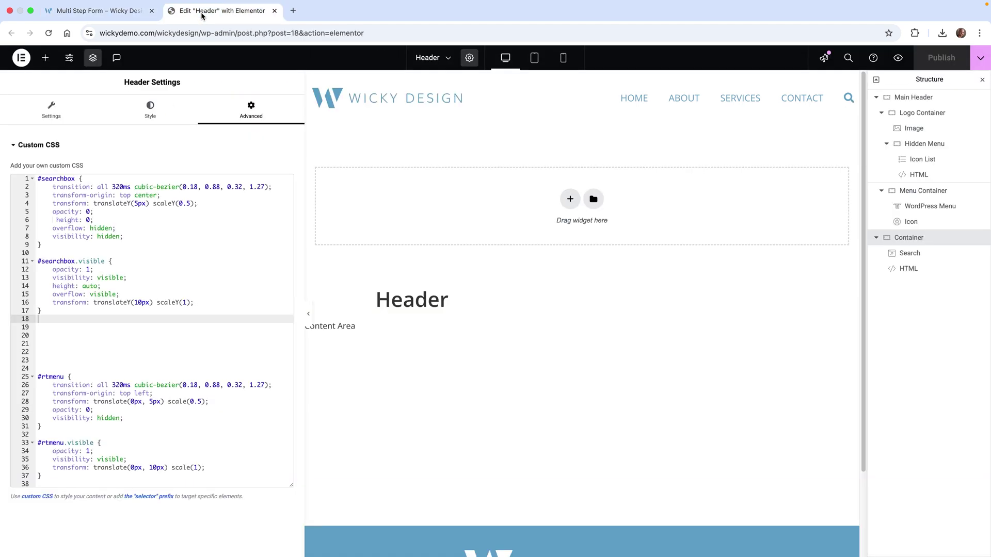
- Change the #searchbox transition duration from 320ms to 1s and publish the header
{"action": "left_click_drag", "start_coordinate": [129, 188], "coordinate": [114, 188]}
{"action": "right_click", "coordinate": [116, 188]}
{"action": "left_click", "coordinate": [115, 188]}
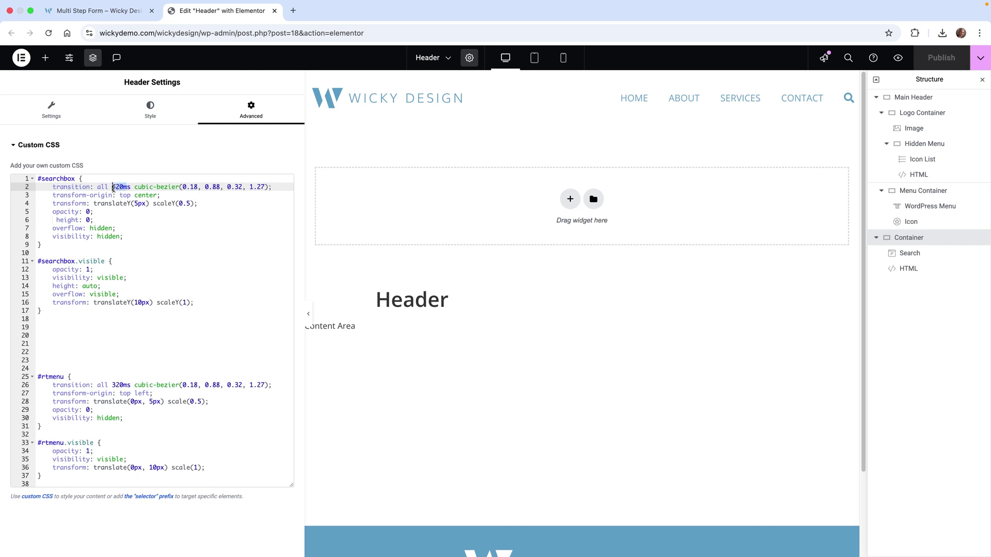
{"action": "type", "text": "1s"}
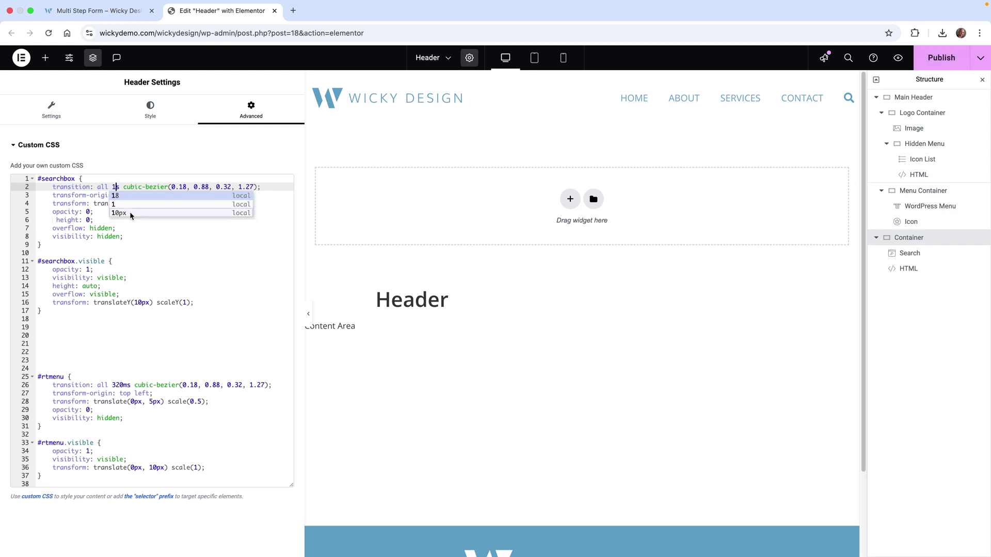
{"action": "left_click", "coordinate": [143, 238]}
{"action": "left_click", "coordinate": [933, 59]}
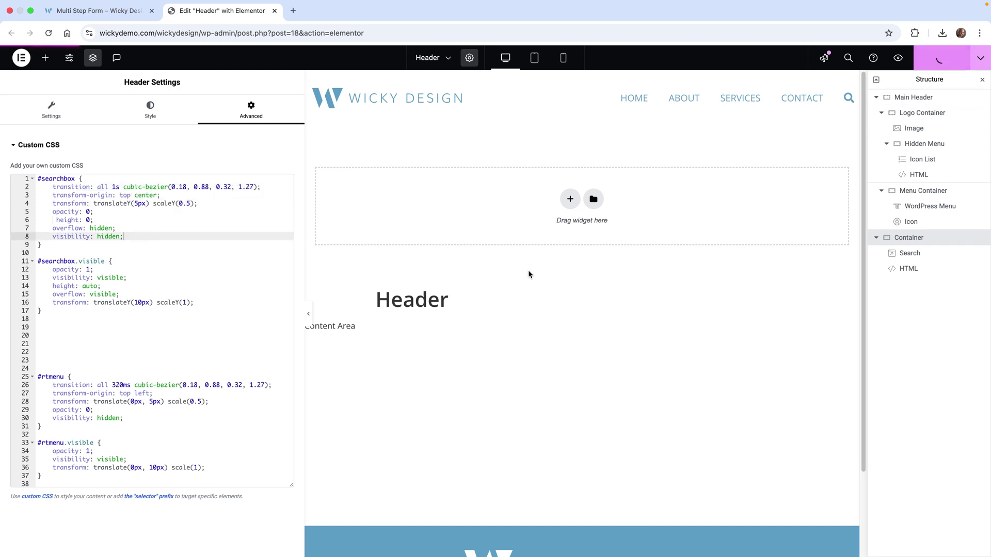
- Reload the live Multi Step Form page and toggle the 1s search bar repeatedly, leaving it open
{"action": "left_click", "coordinate": [75, 15]}
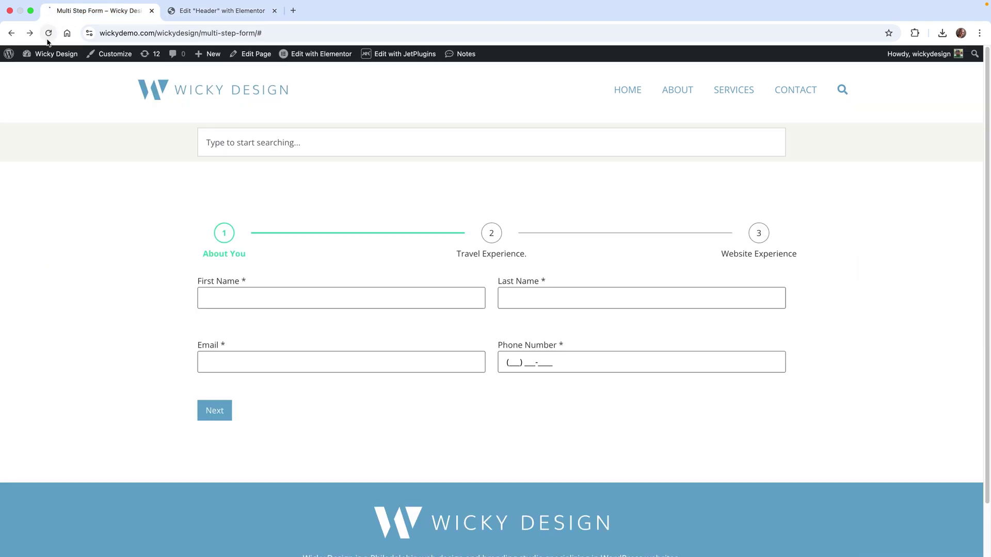
{"action": "left_click", "coordinate": [48, 32]}
{"action": "left_click", "coordinate": [843, 97]}
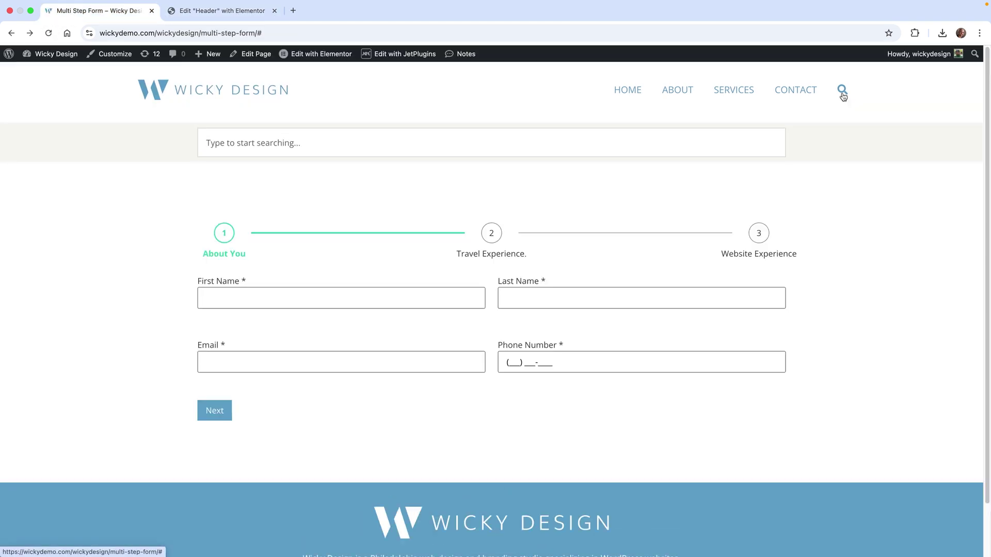
{"action": "left_click", "coordinate": [842, 97]}
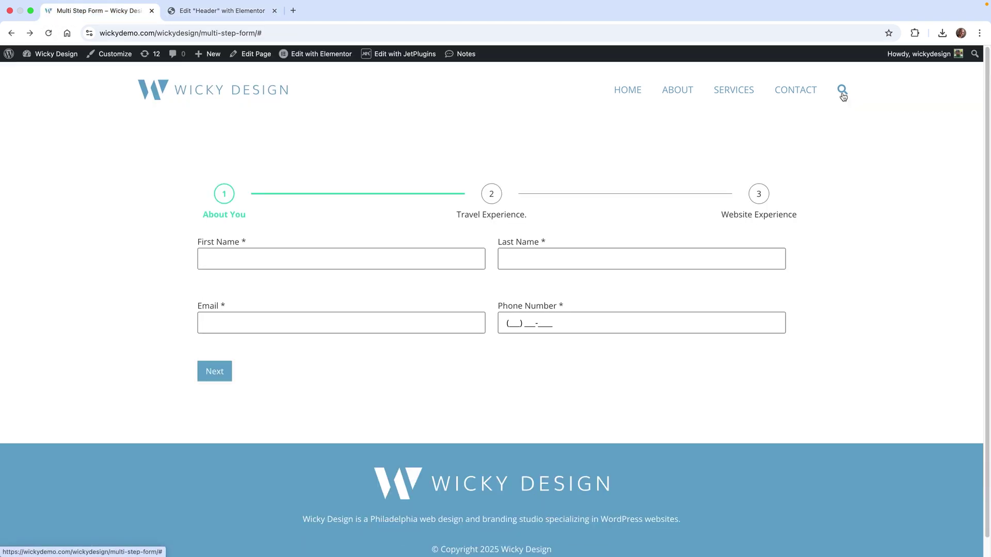
{"action": "left_click", "coordinate": [842, 96]}
{"action": "left_click", "coordinate": [843, 97]}
{"action": "left_click", "coordinate": [842, 96]}
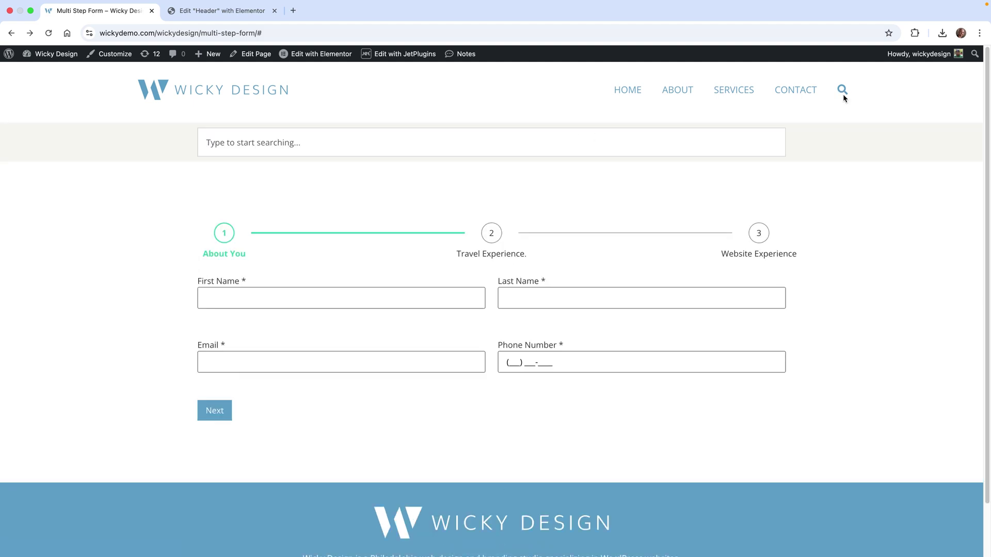